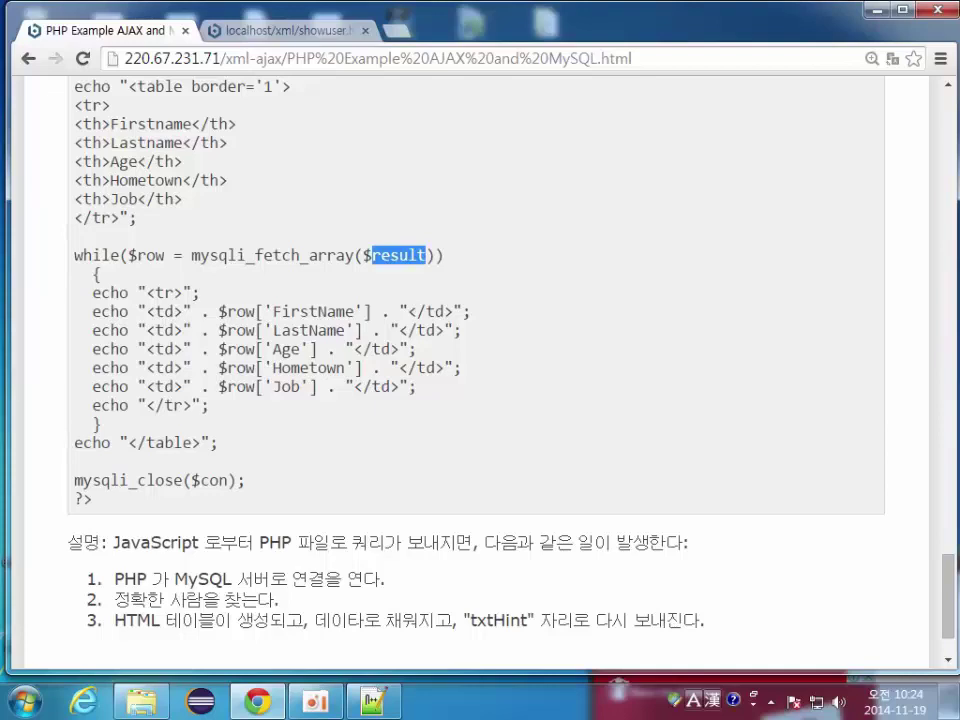
double_click(153, 255)
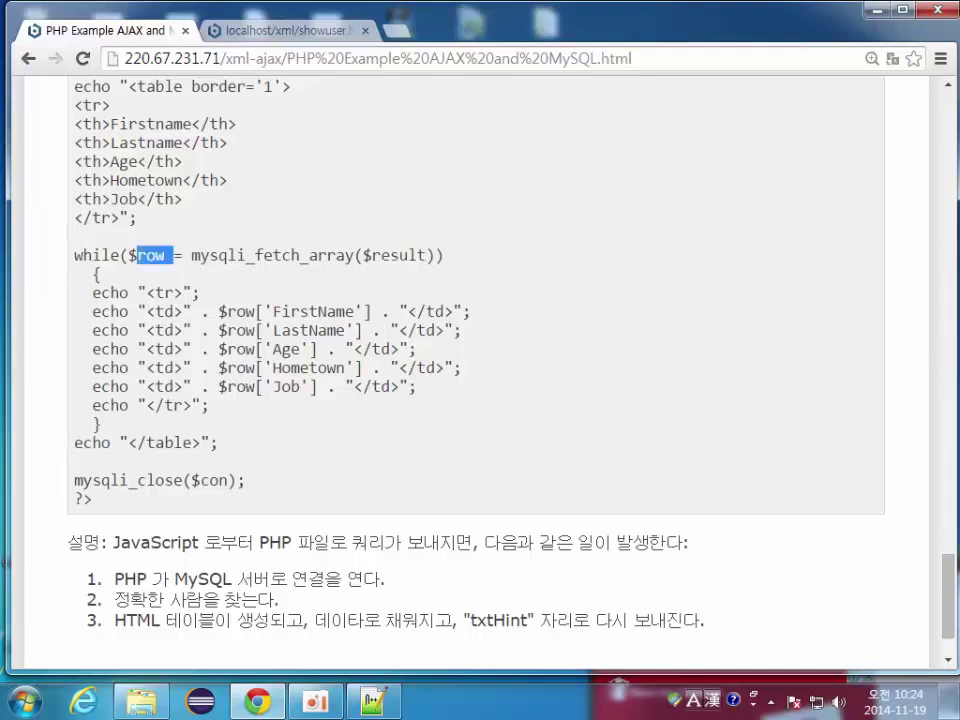
left_click(115, 191)
double_click(153, 255)
left_click(115, 191)
left_click_drag(218, 311, 343, 311)
double_click(313, 311)
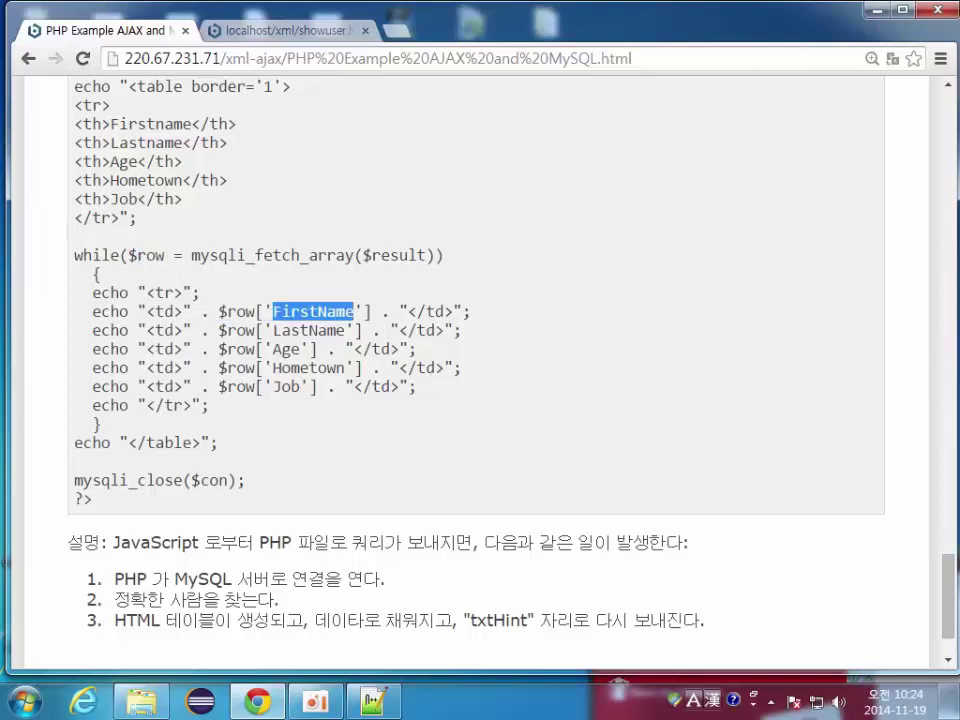
scroll(475, 370, "up", 2)
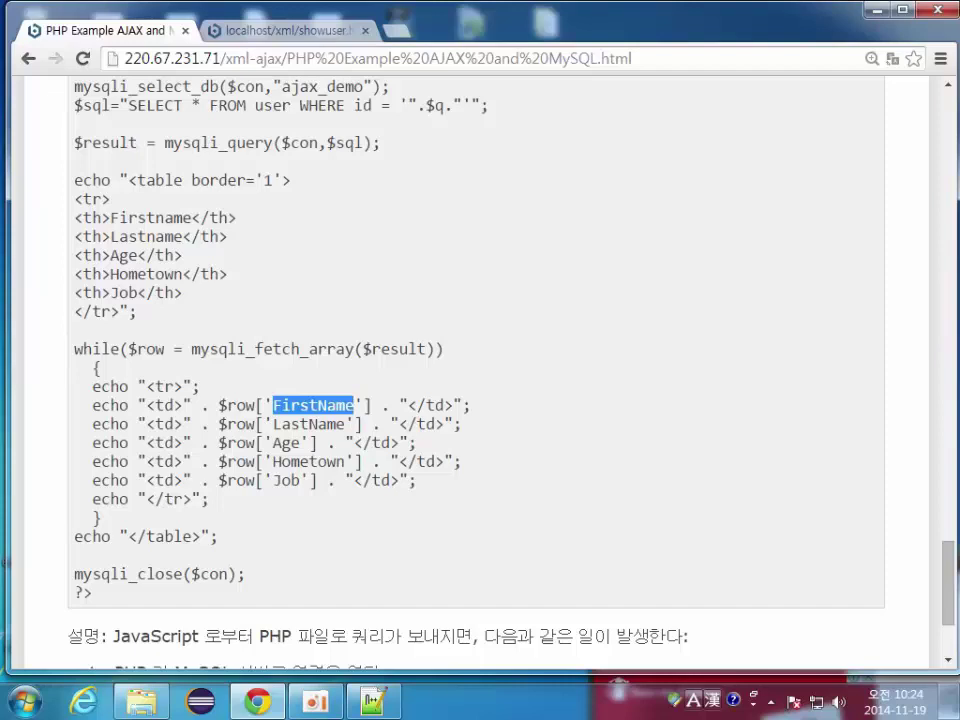
scroll(475, 370, "up", 2)
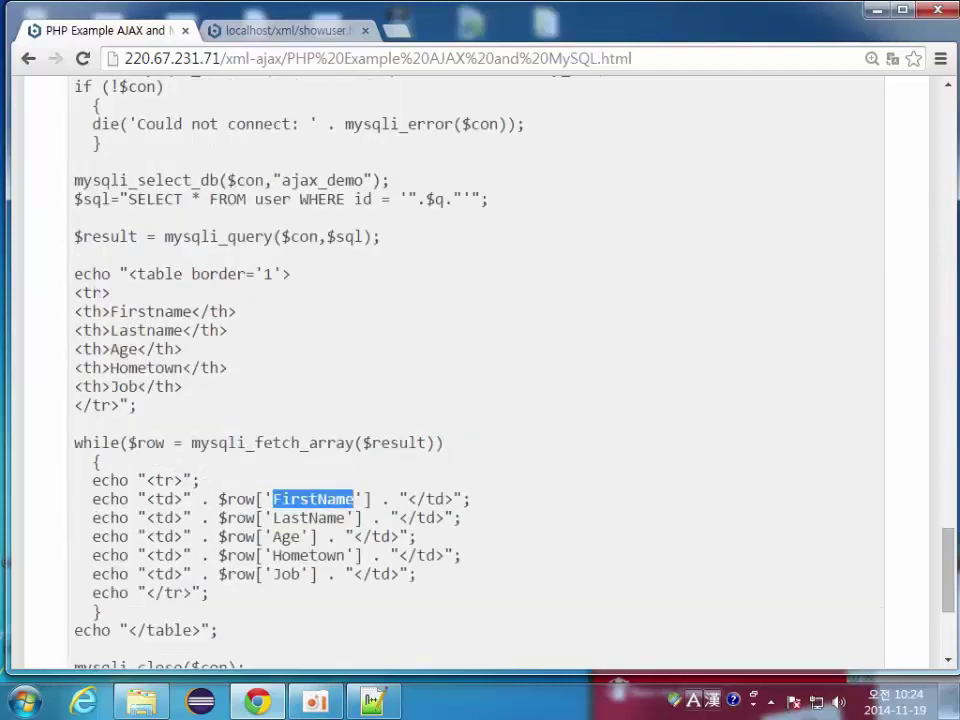
scroll(475, 370, "down", 2)
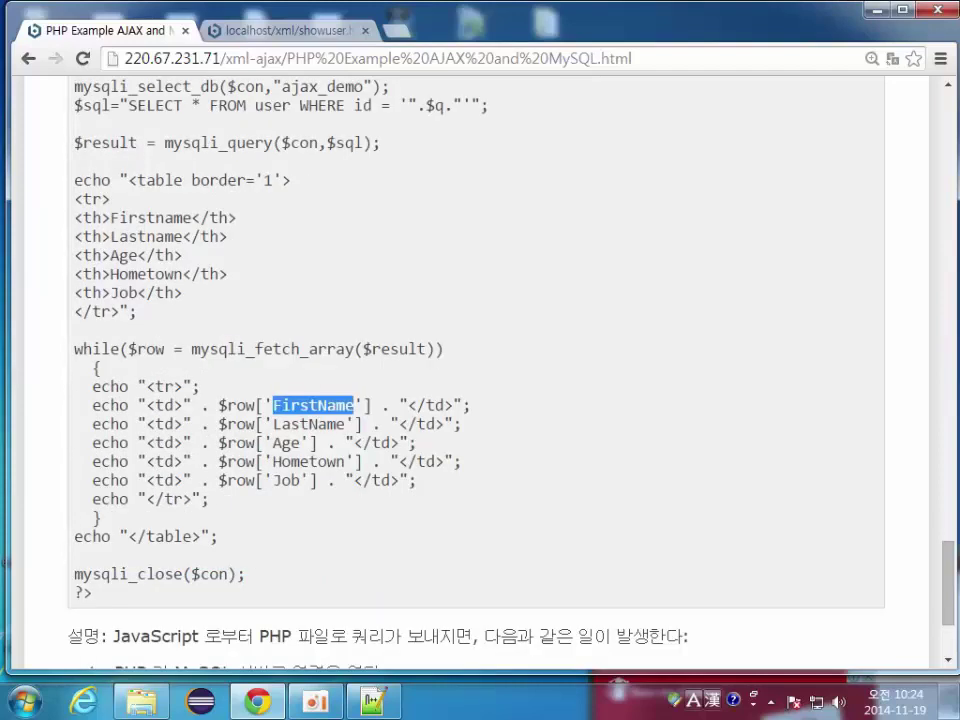
double_click(311, 424)
double_click(287, 443)
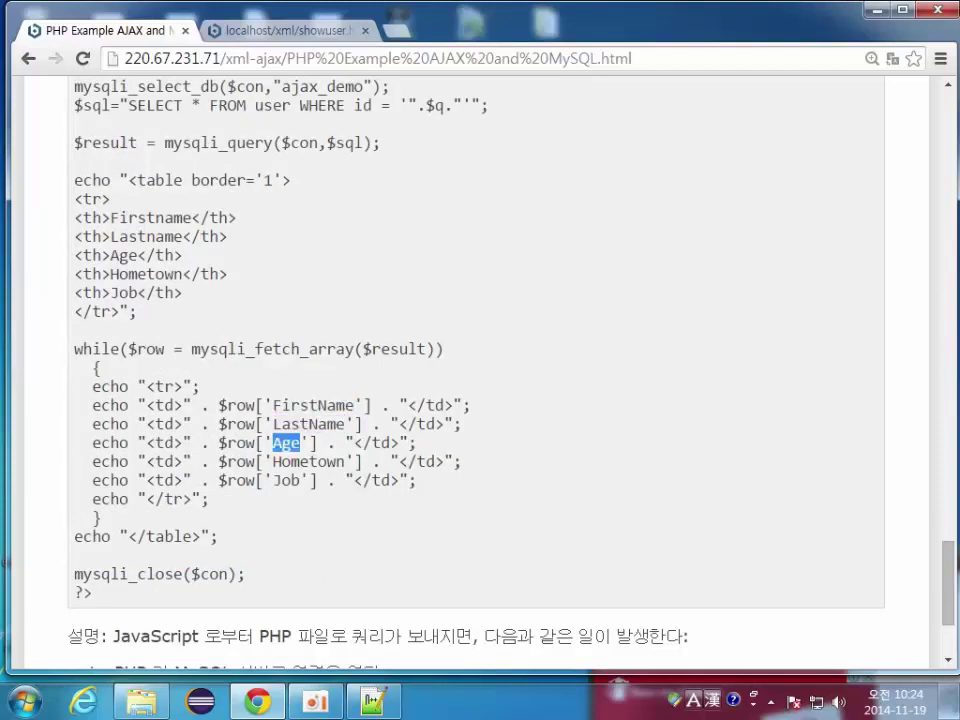
double_click(308, 461)
double_click(286, 480)
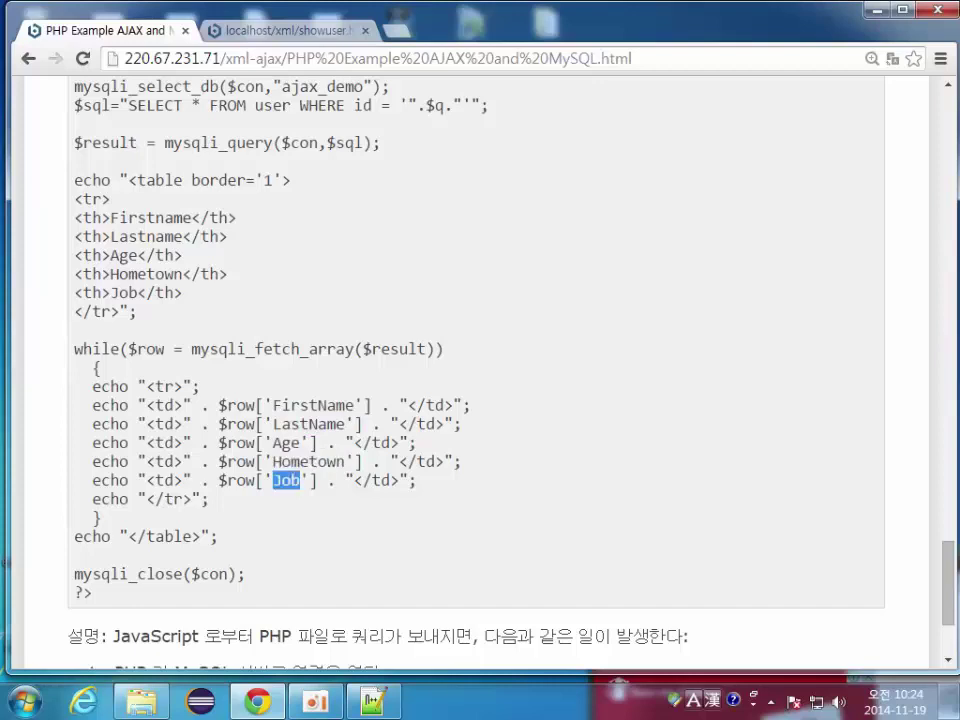
left_click_drag(147, 405, 182, 405)
left_click_drag(408, 405, 443, 405)
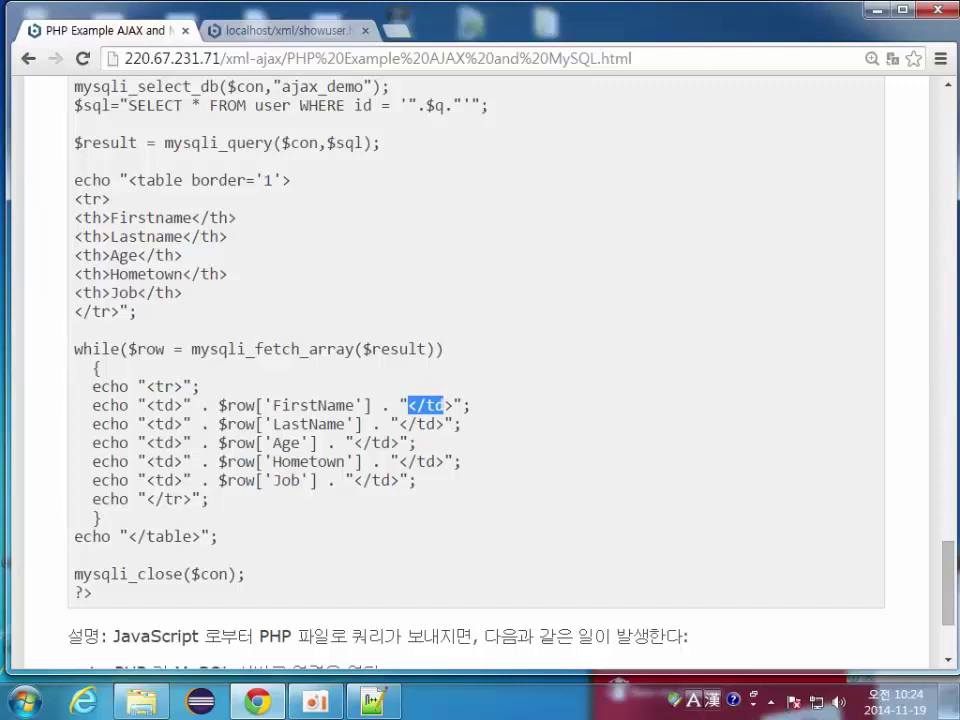
double_click(127, 574)
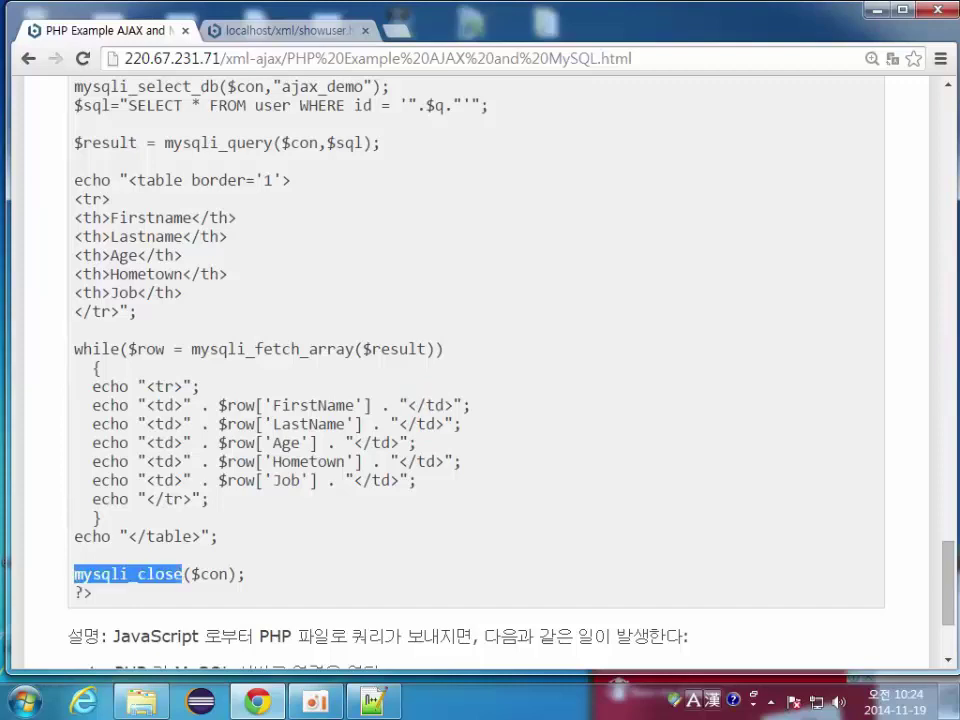
double_click(215, 574)
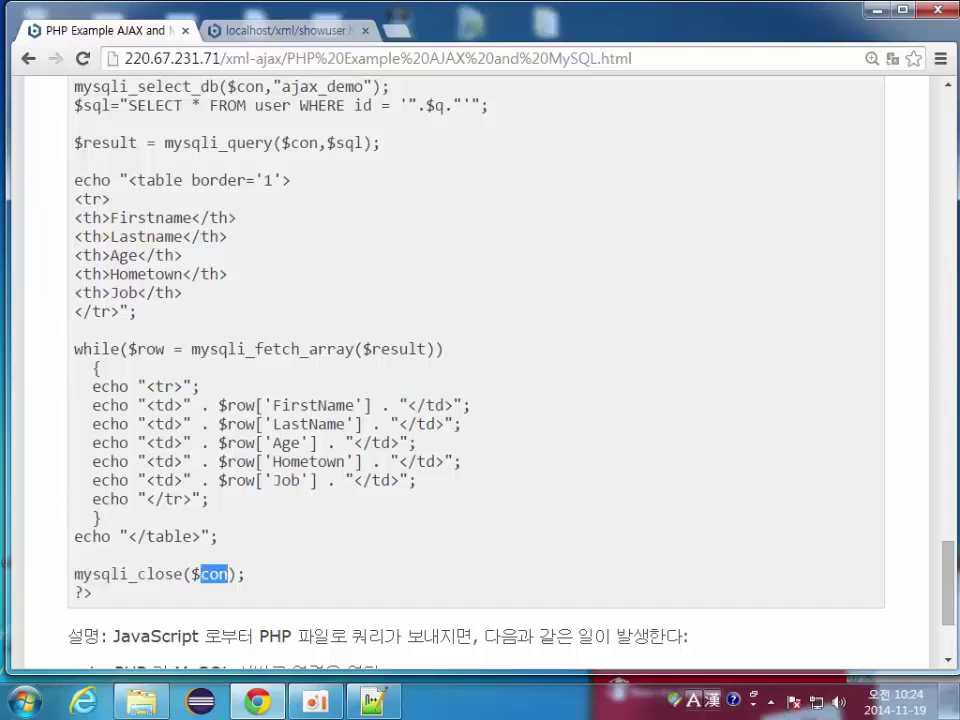
scroll(476, 380, "down", 3)
scroll(476, 370, "up", 20)
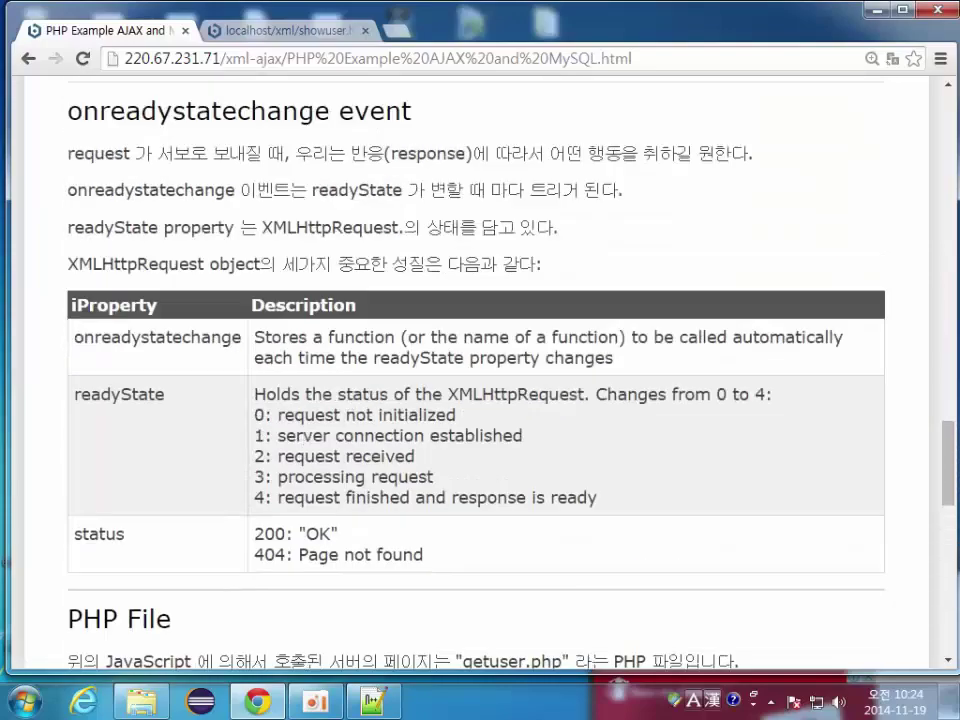
scroll(476, 370, "up", 10)
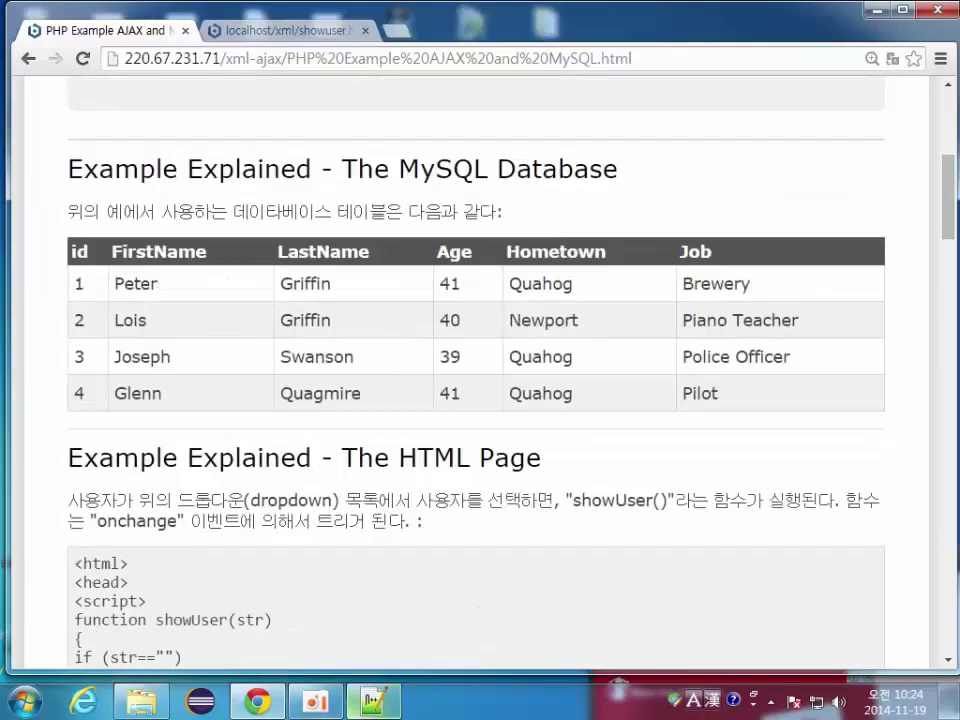
mouse_move(141, 700)
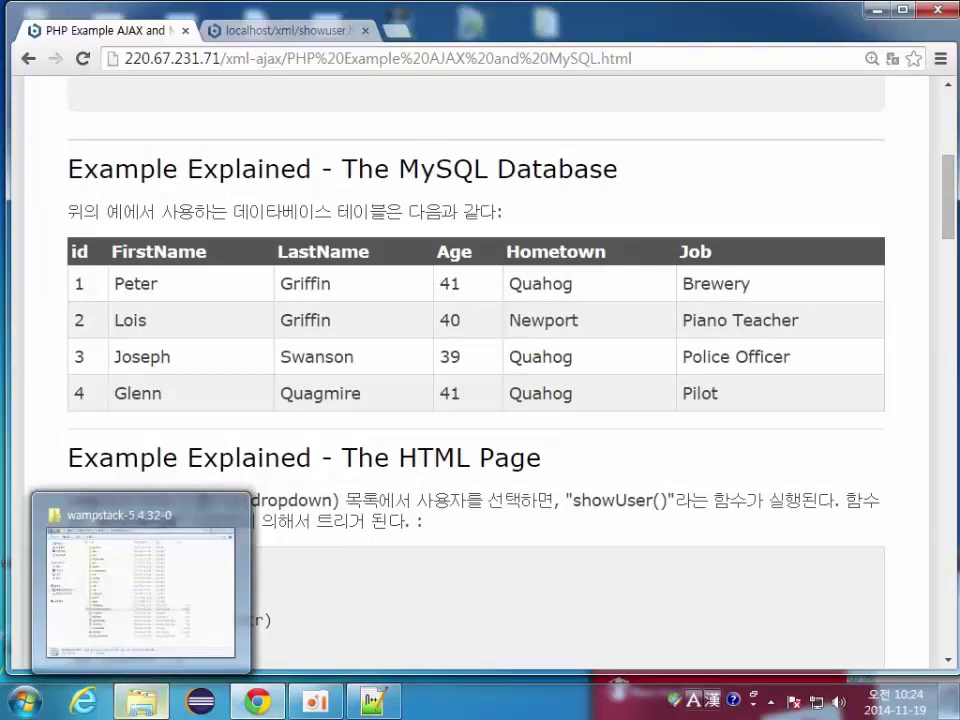
Step: Launch the Bitnami WAMP Stack manager from the wampstack folder and log in to phpMyAdmin
left_click(141, 590)
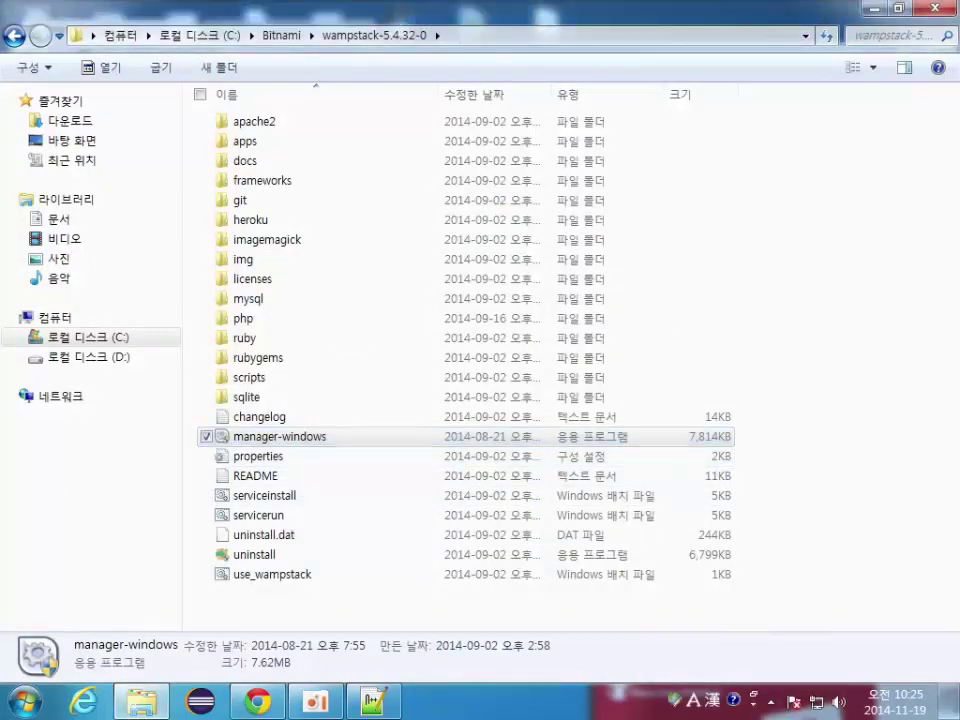
key("Return")
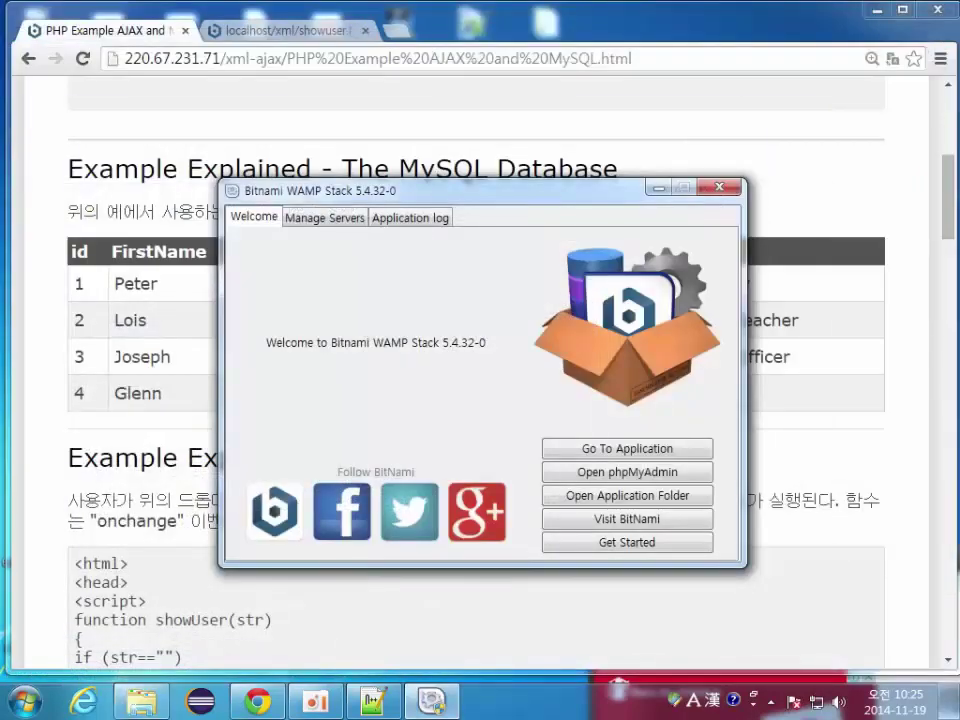
key("Return")
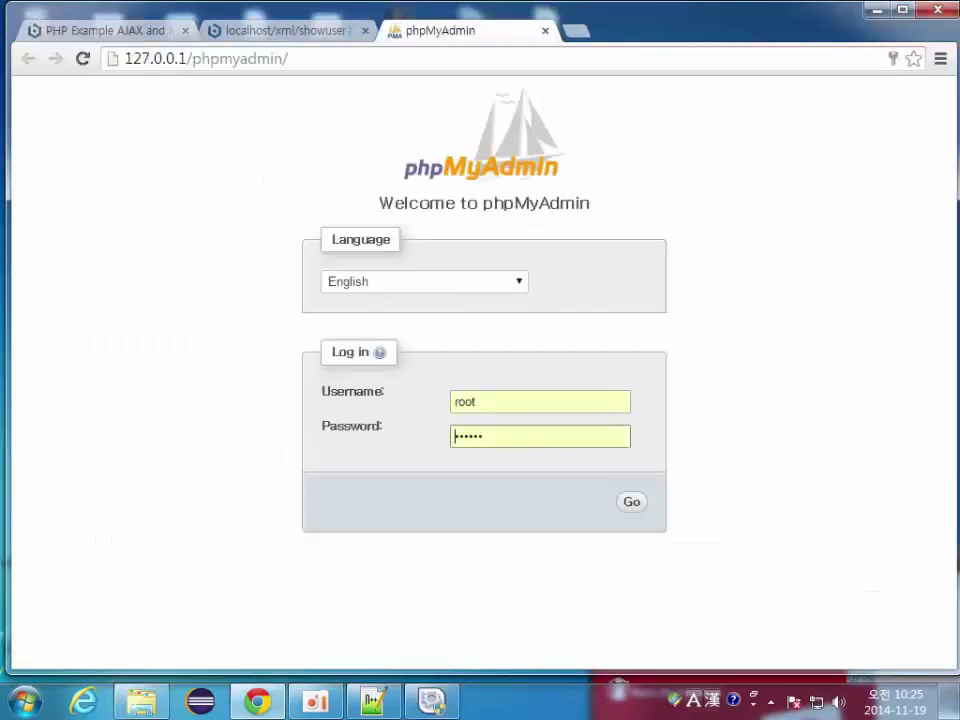
key("Return")
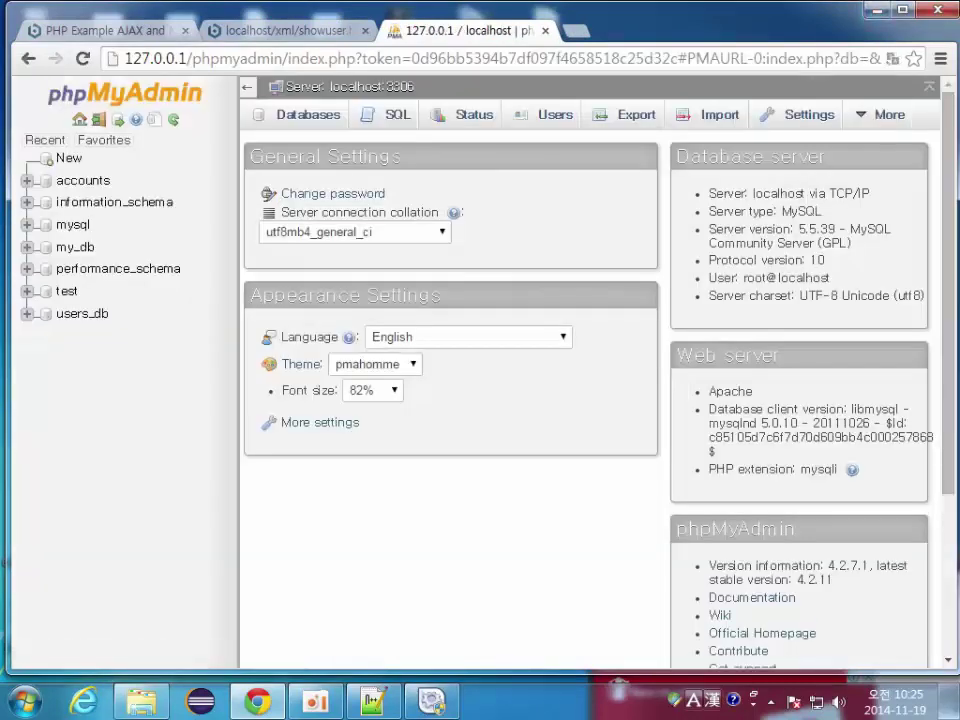
Step: Minimize the stack manager and restore Chrome as a non-maximized window beside the tutorial
left_click(877, 9)
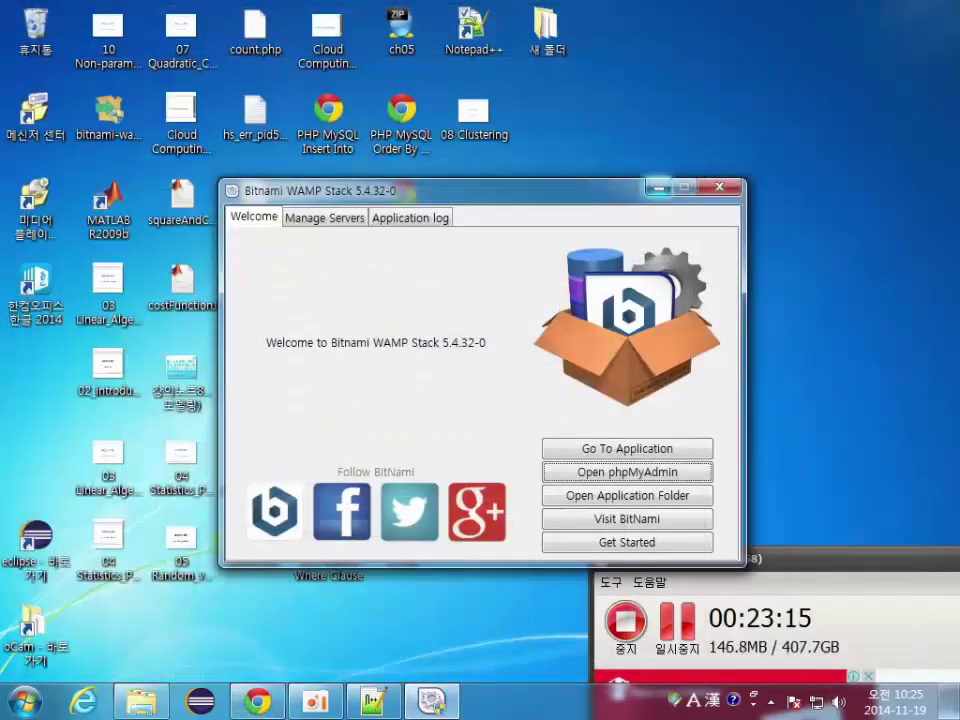
key("super+Down")
left_click(258, 700)
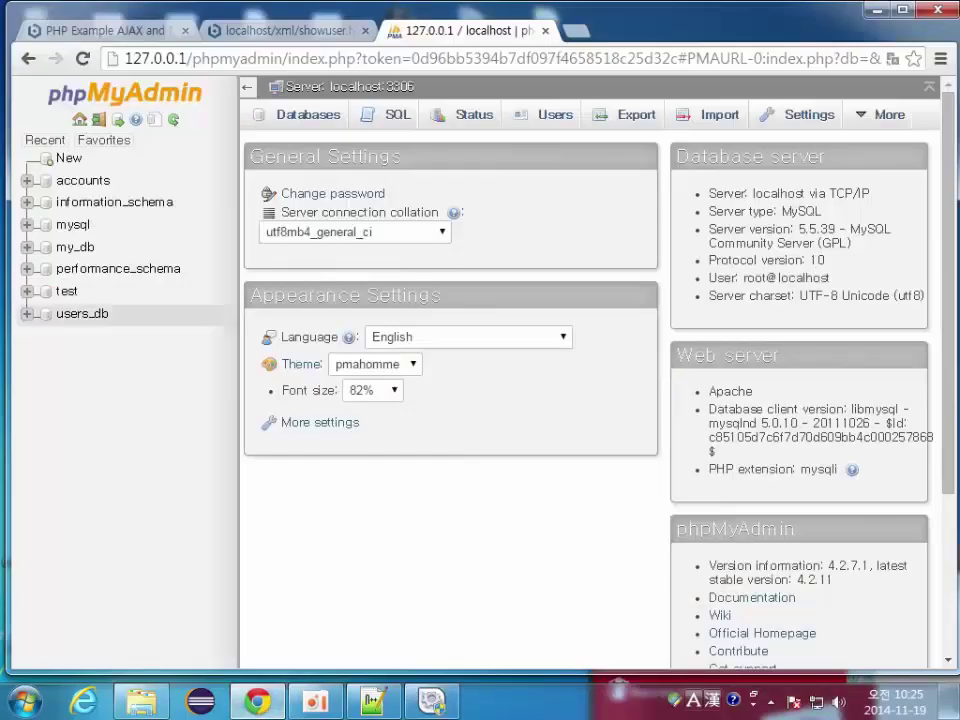
key("super+Down")
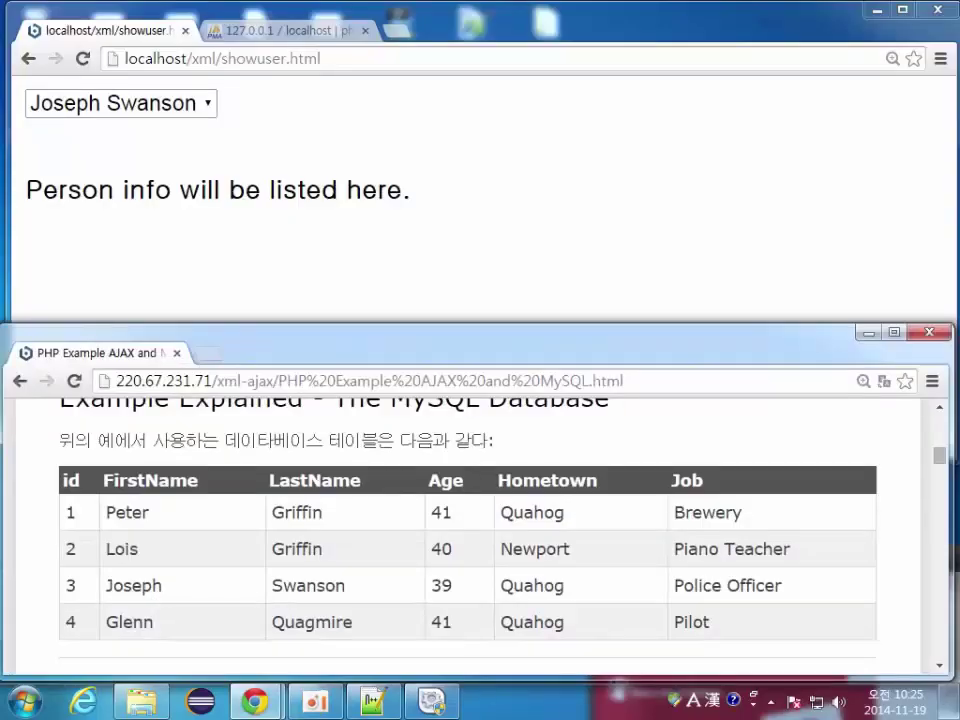
Step: Shorten the tutorial window to show its MySQL table below the phpMyAdmin home page
left_click_drag(500, 323, 500, 373)
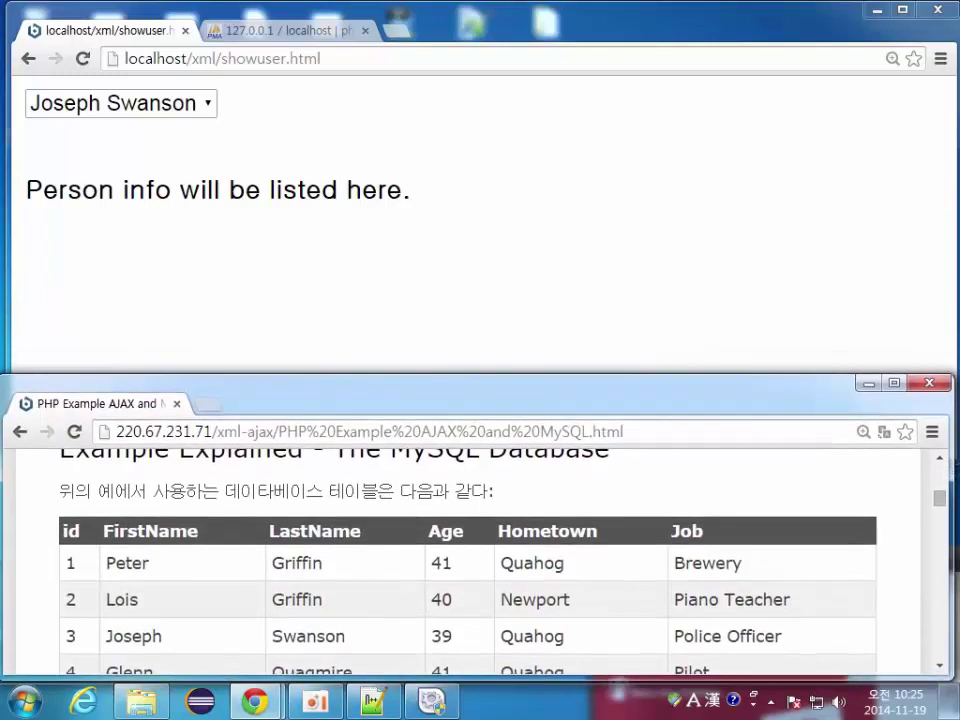
scroll(470, 560, "down", 2)
scroll(470, 560, "up", 3)
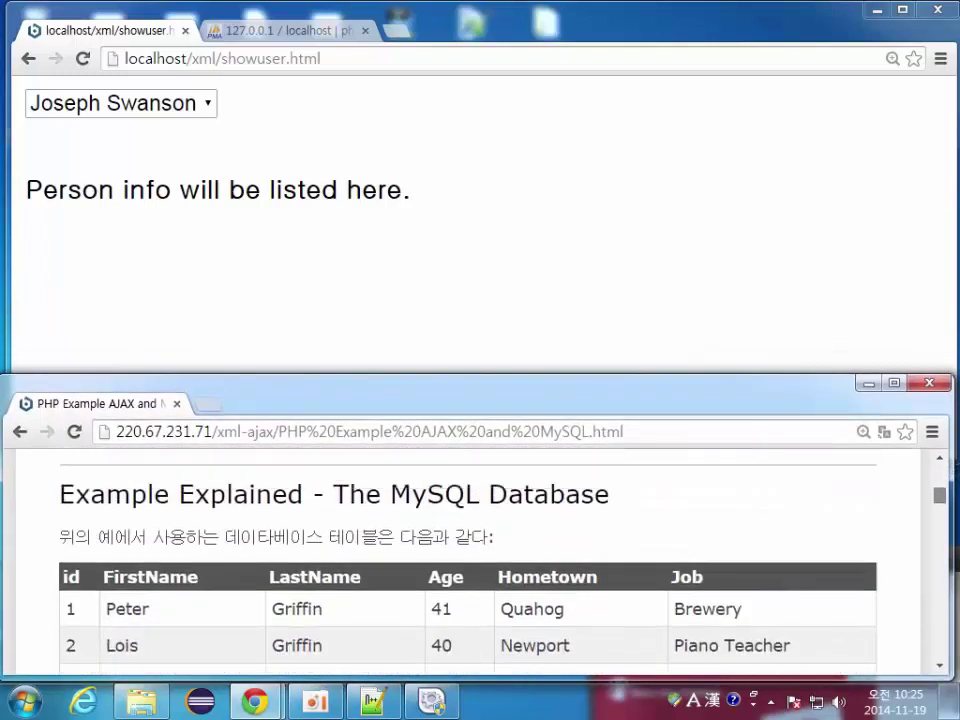
scroll(470, 560, "down", 2)
left_click(280, 30)
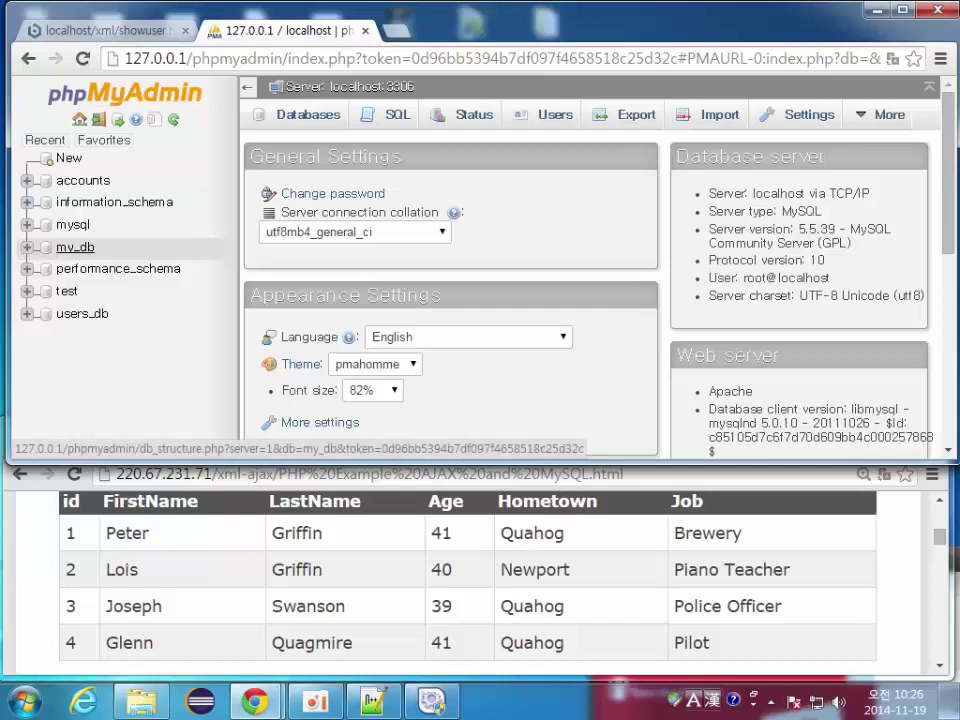
Step: In my_db, start a new table named 'users' with 6 columns
left_click(75, 247)
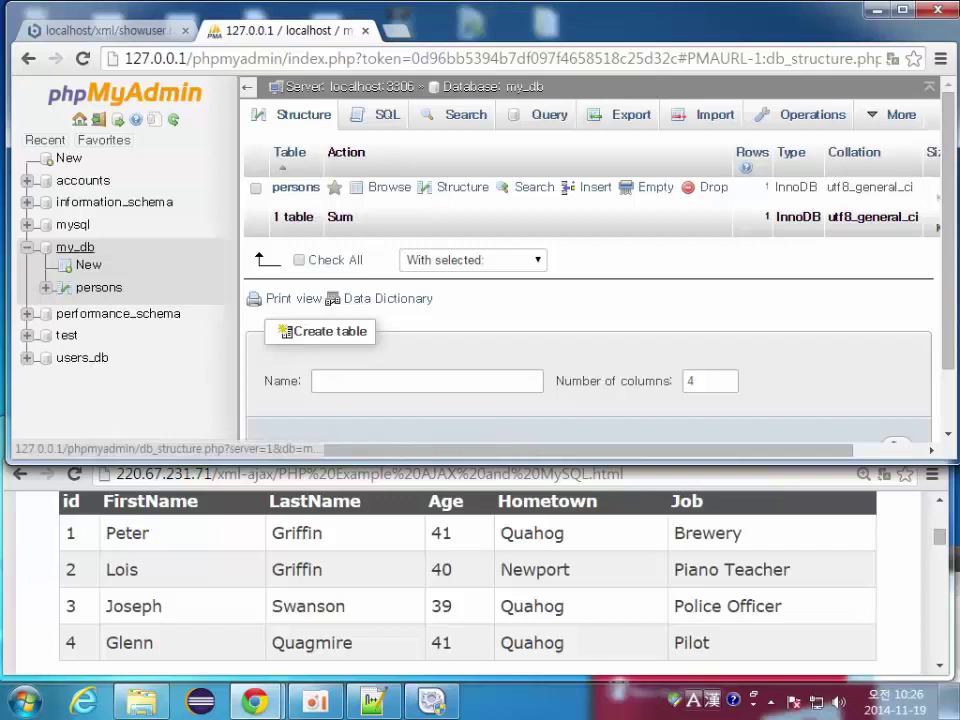
left_click(75, 247)
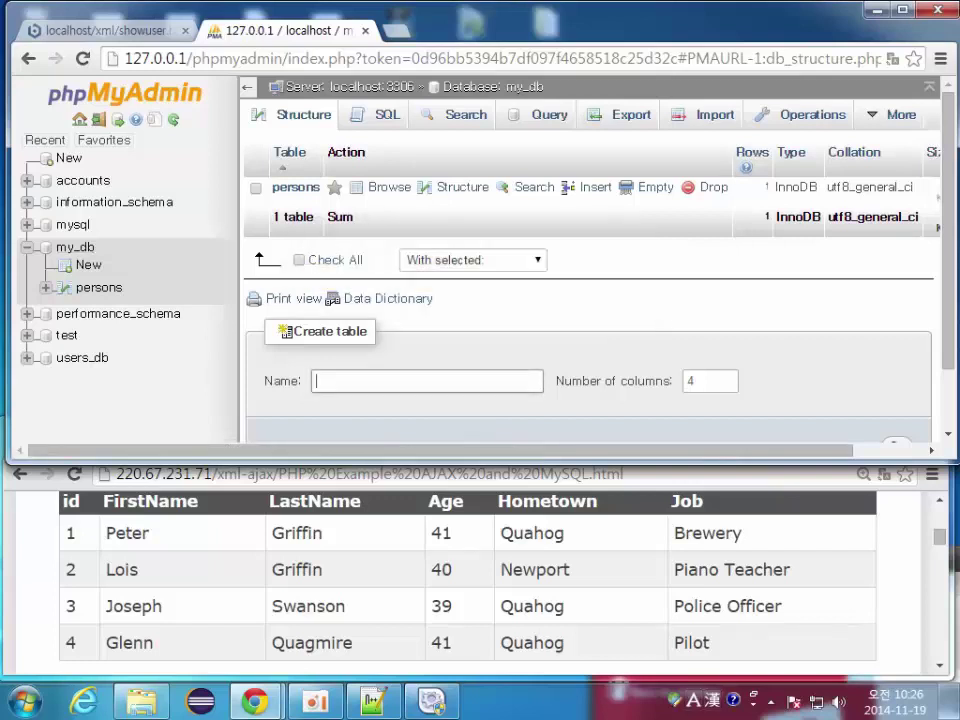
type("users")
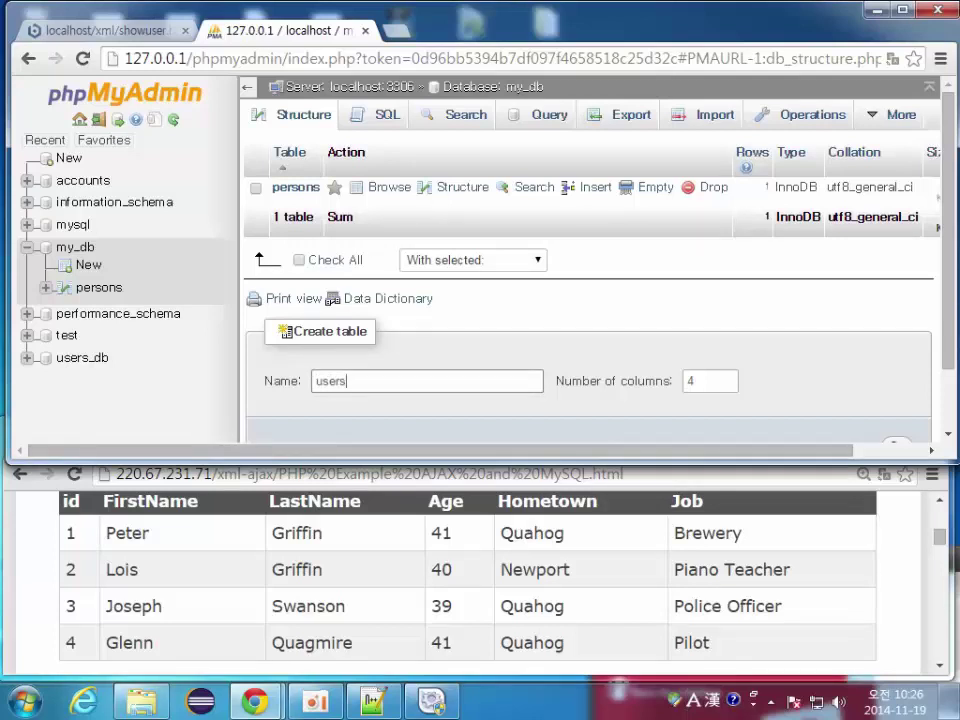
key("Tab")
type("3")
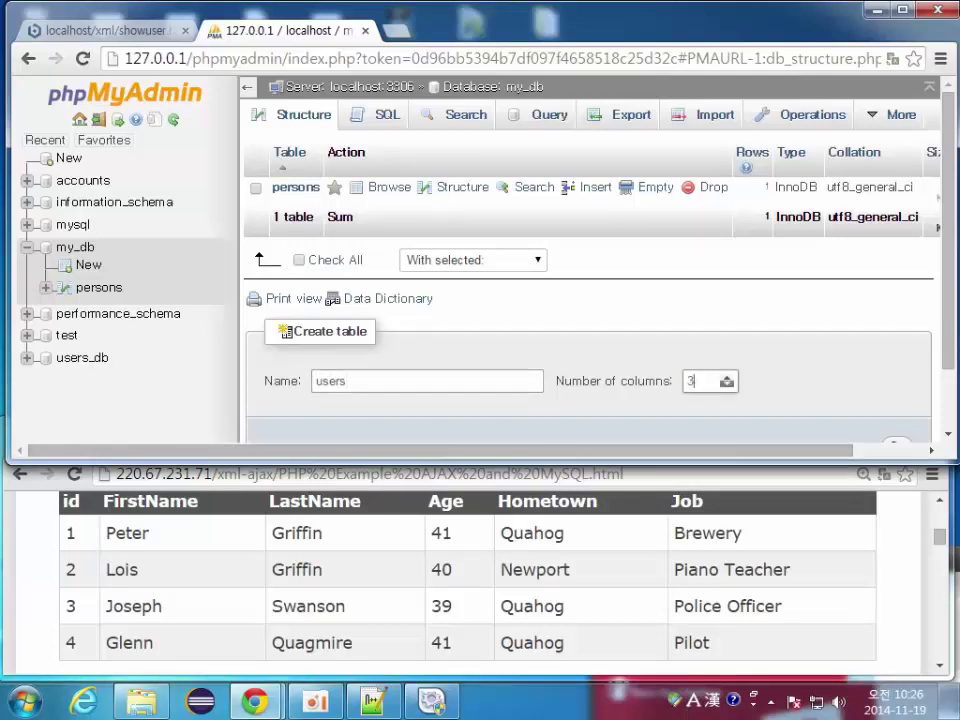
key("BackSpace")
type("5")
scroll(590, 300, "down", 1)
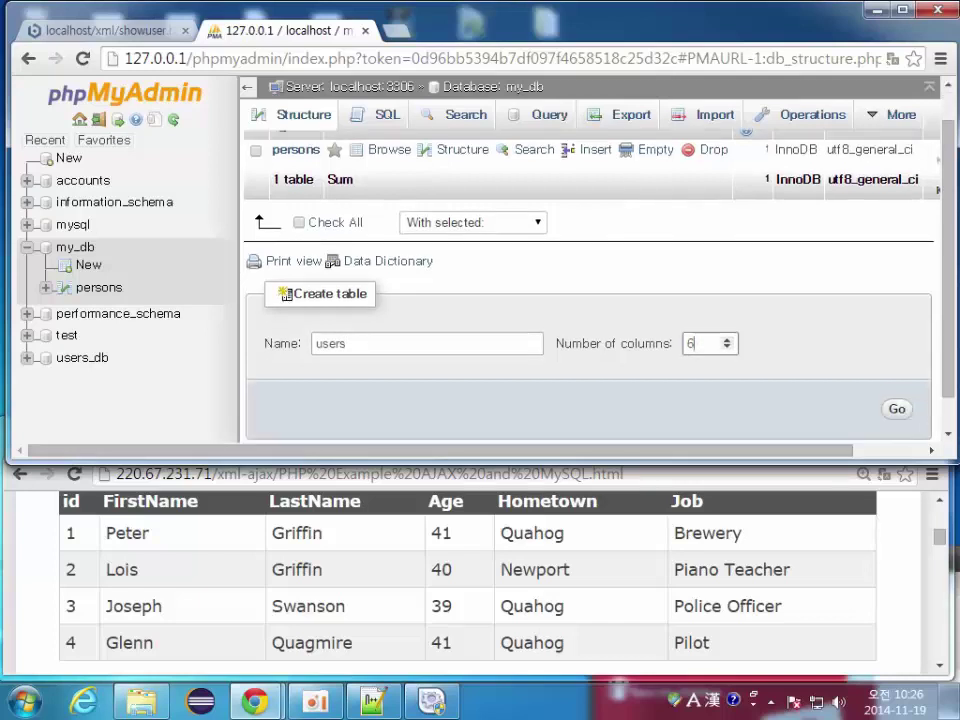
key("Return")
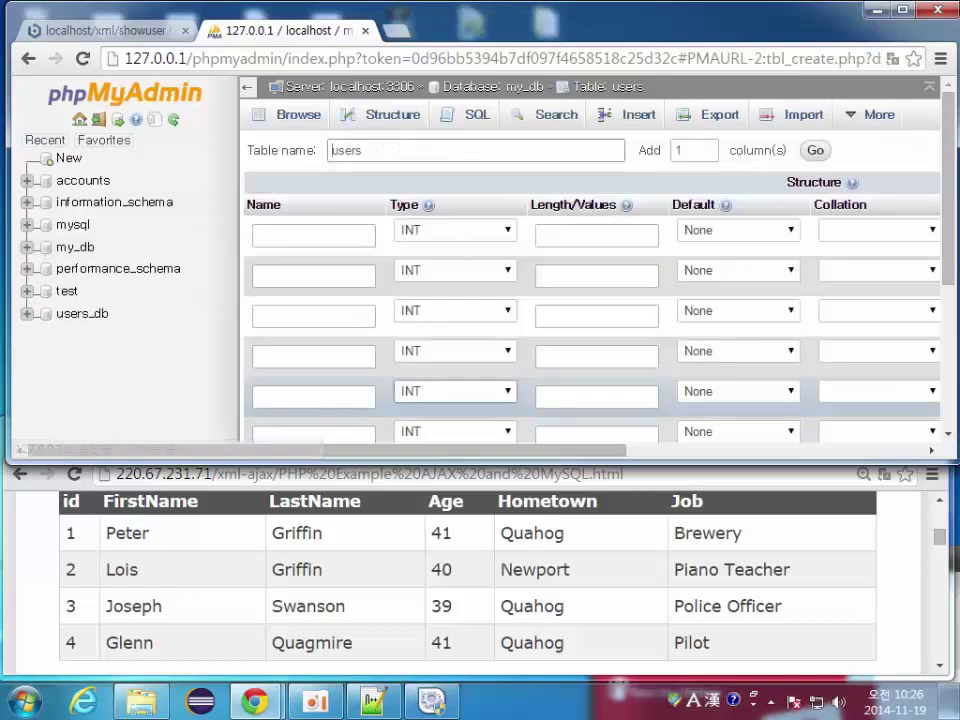
Step: Name the six columns id, FirstName, LastName, Age, Hometown and Job
left_click(313, 235)
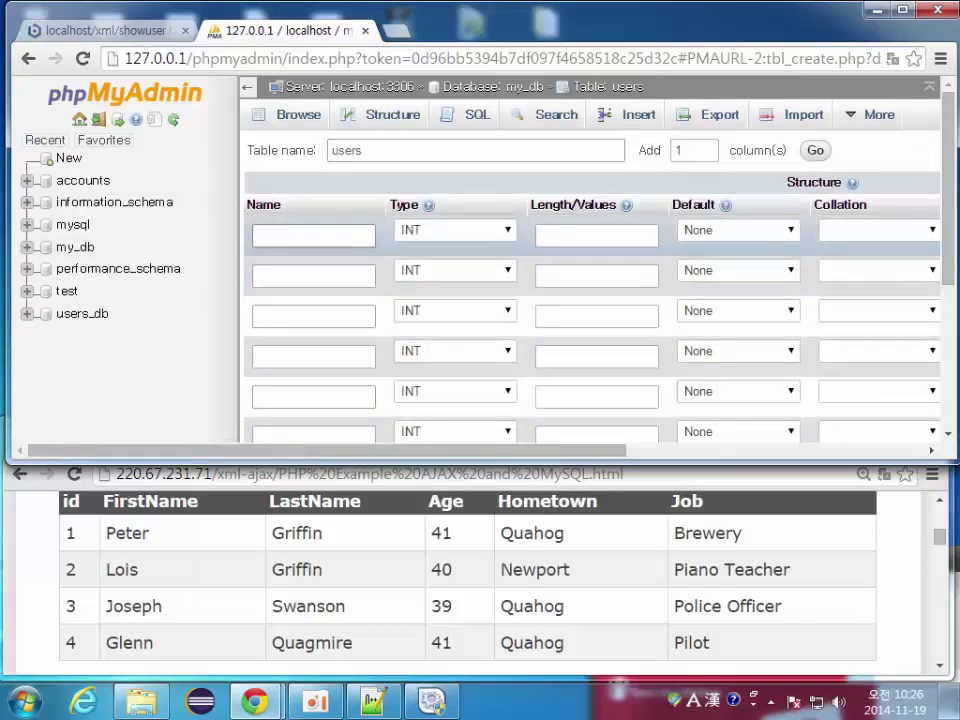
type("id")
left_click(313, 275)
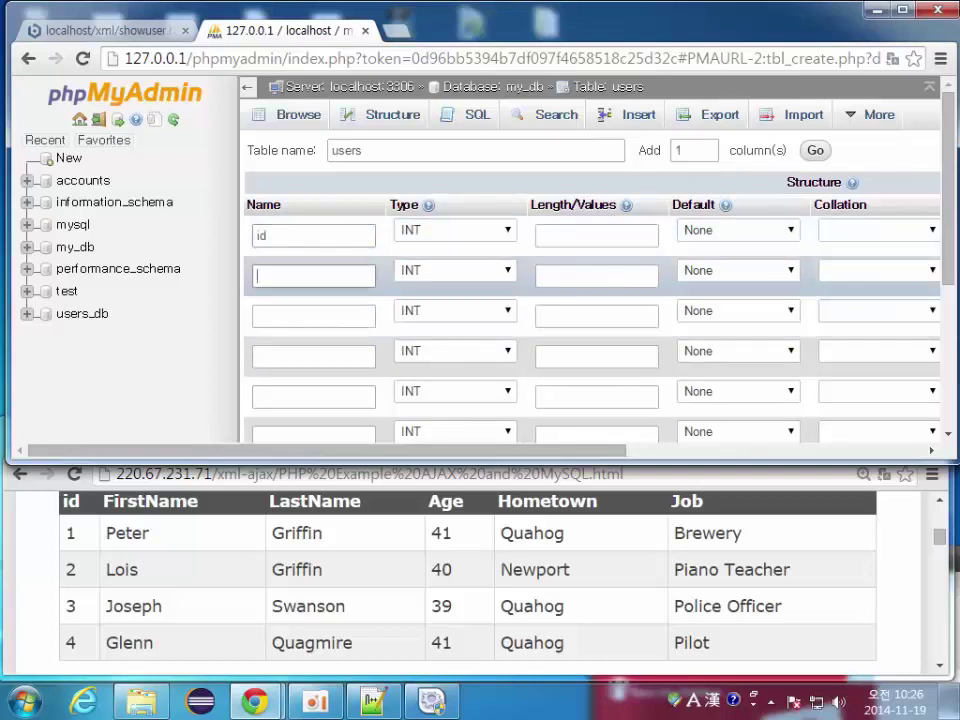
type("FirstName")
left_click(313, 316)
type("LastName")
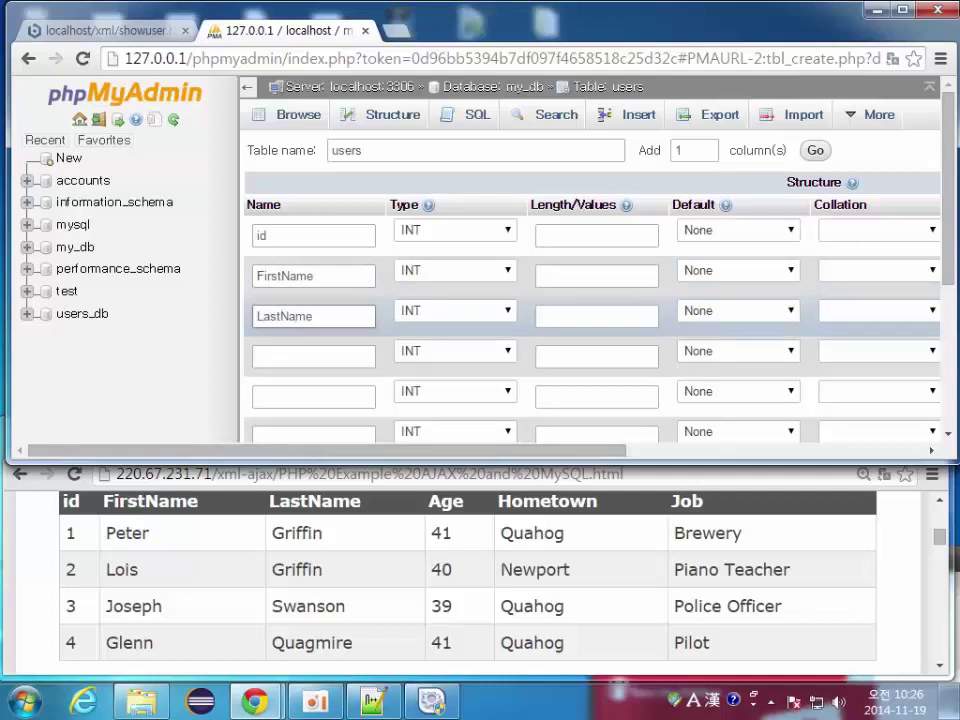
left_click(313, 356)
type("Age")
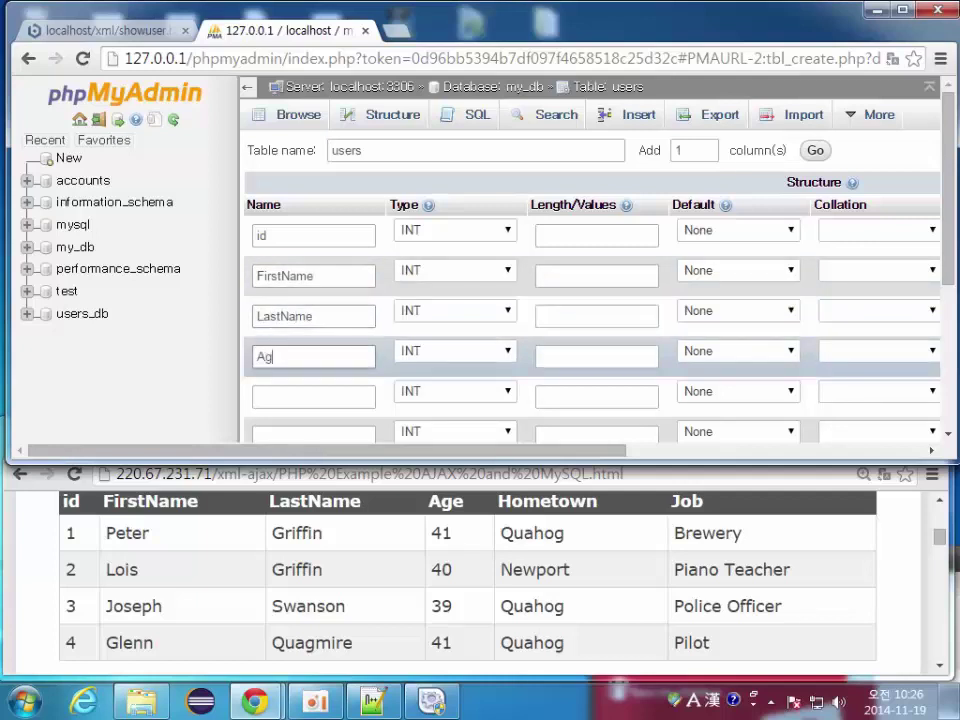
left_click(313, 396)
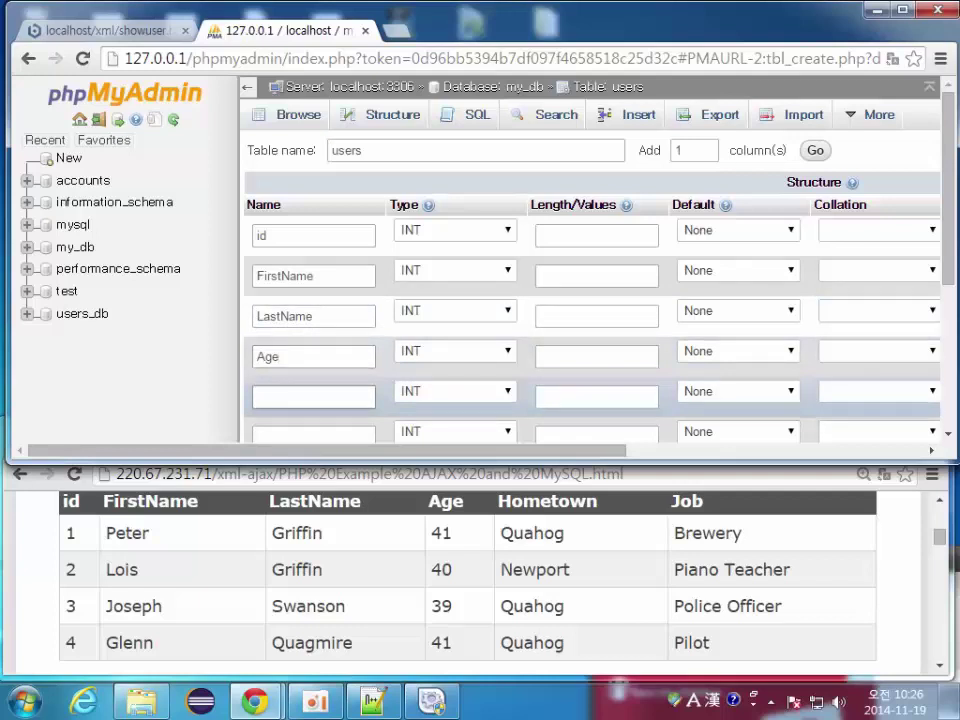
type("HomeT")
key("BackSpace")
type("town")
left_click(313, 434)
type("Jobj")
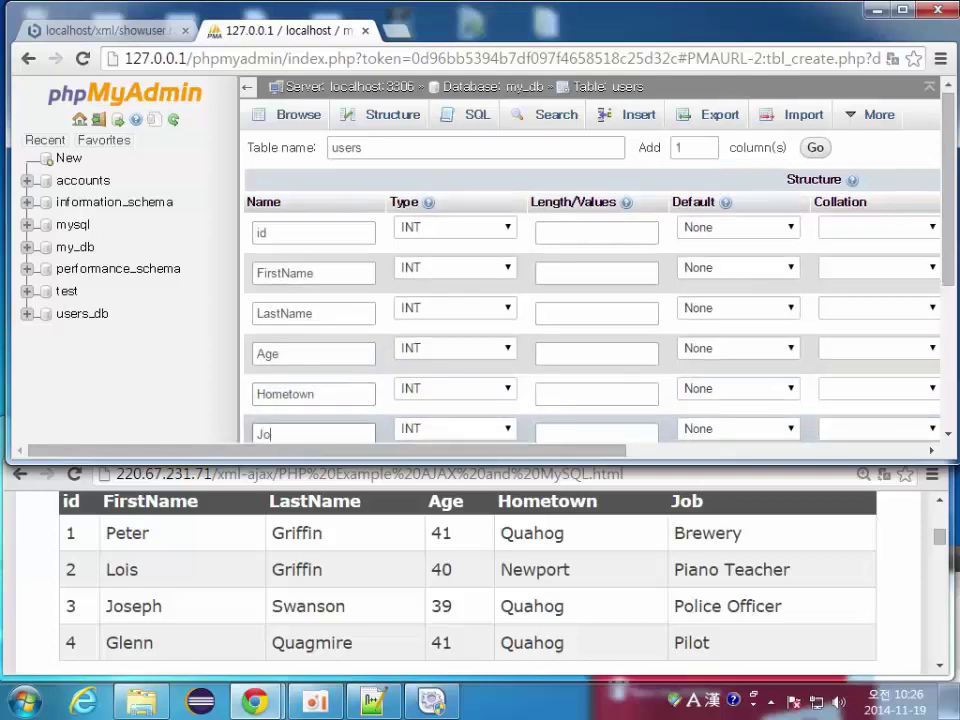
key("BackSpace")
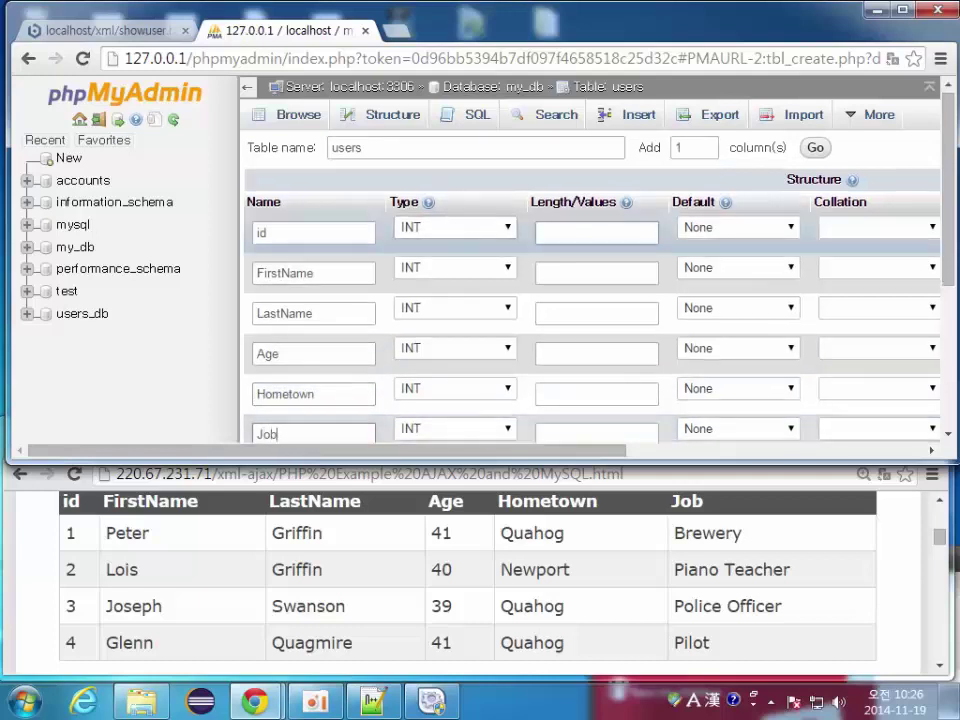
Step: Make id the PRIMARY key with auto-increment
scroll(590, 330, "right", 8)
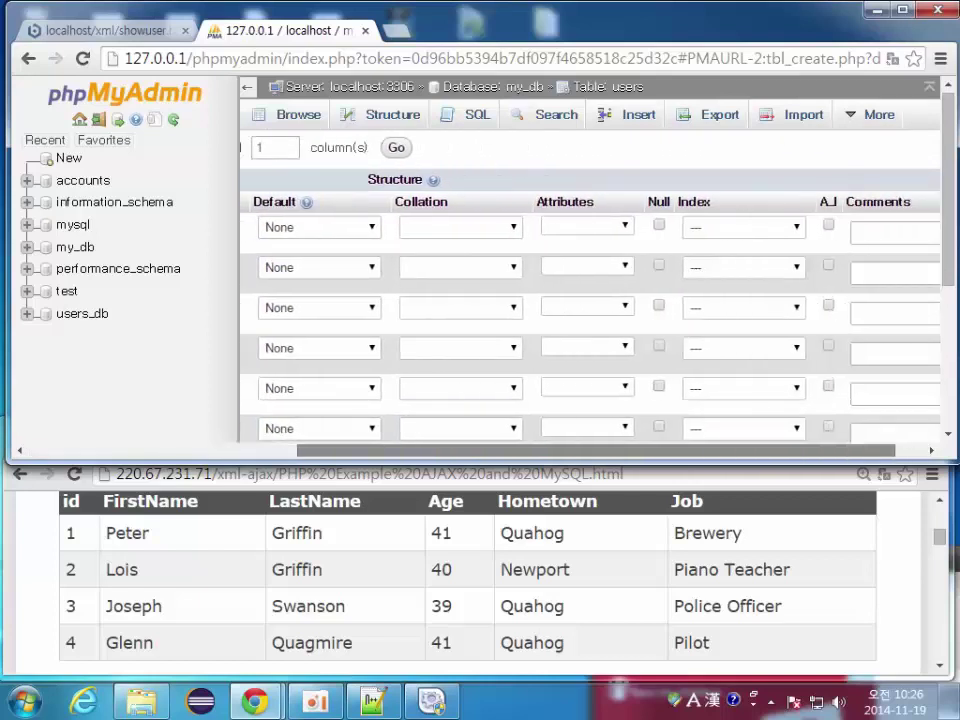
left_click(699, 227)
left_click(673, 260)
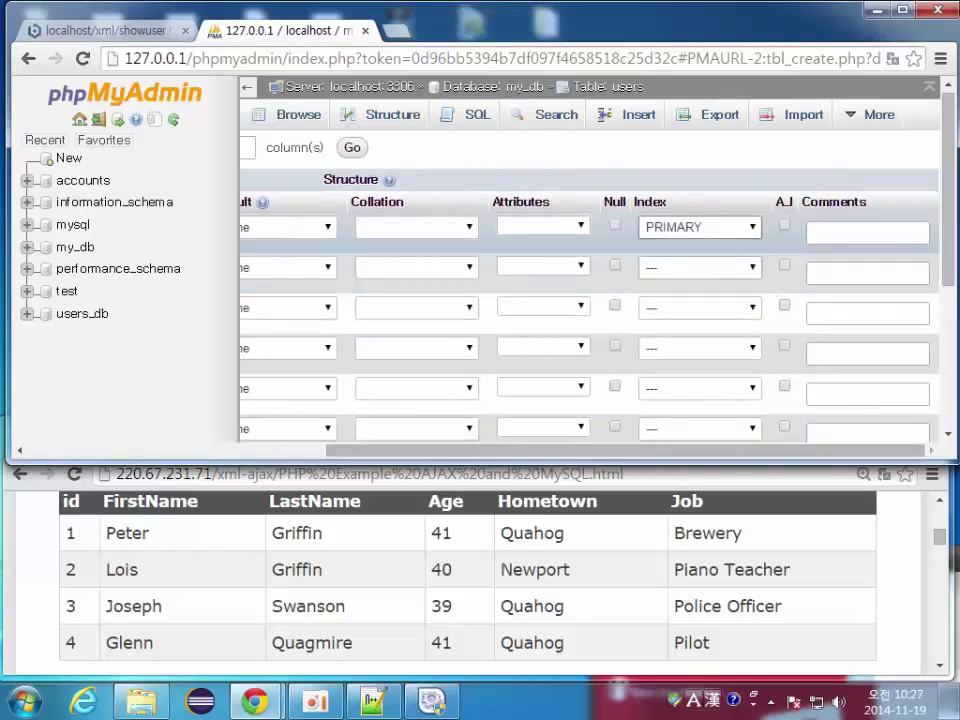
left_click(784, 225)
Step: Set FirstName, LastName, Hometown and Job to VARCHAR, keeping Age as INT
scroll(590, 330, "left", 8)
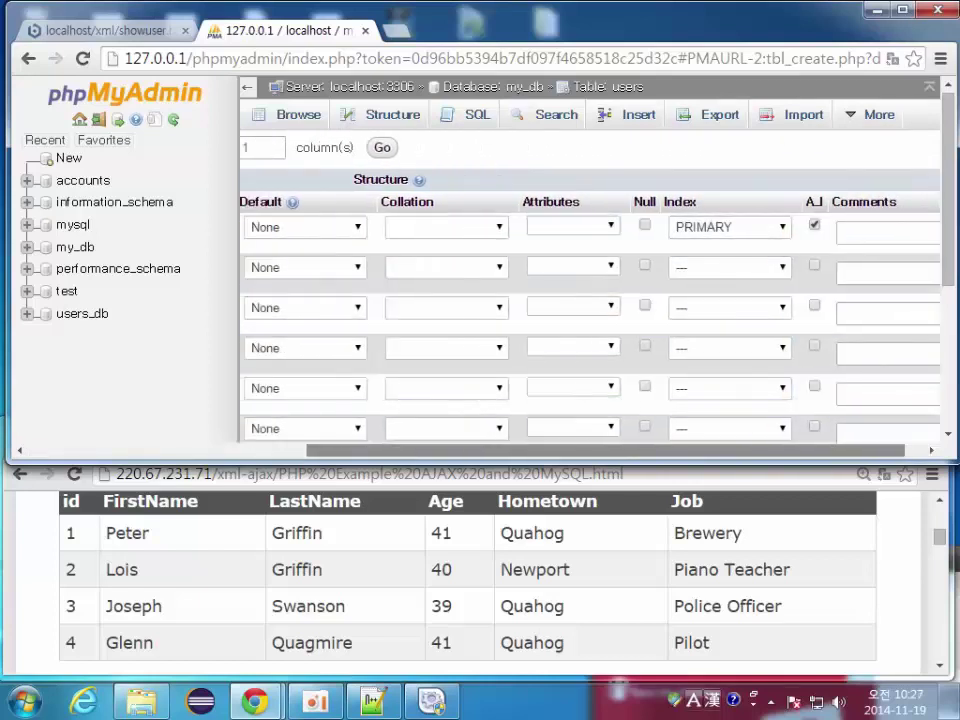
left_click(455, 267)
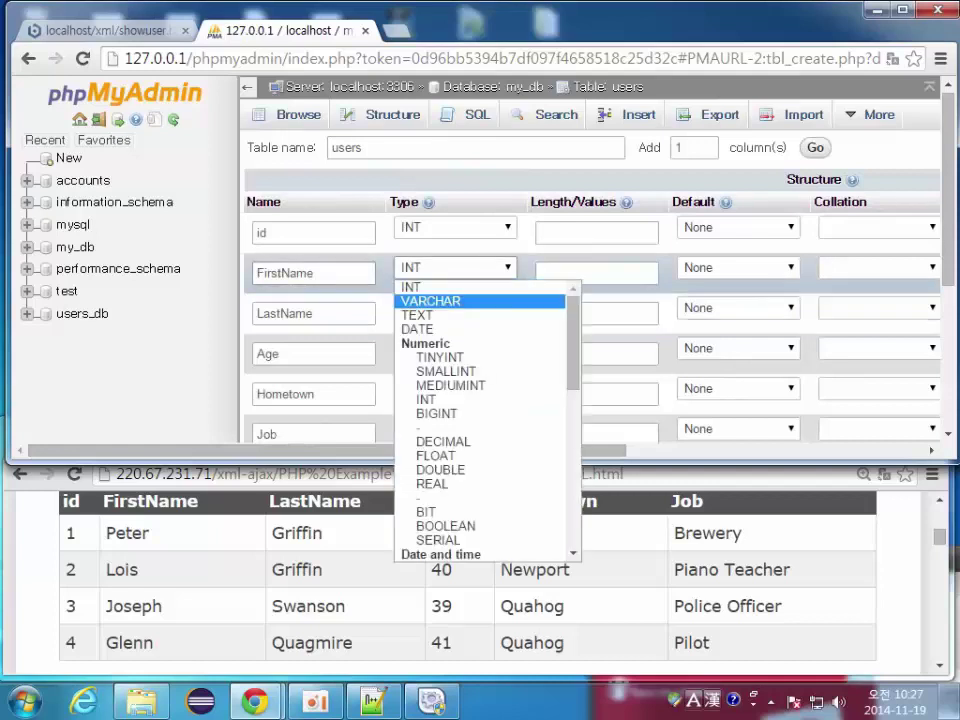
left_click(450, 300)
left_click(455, 307)
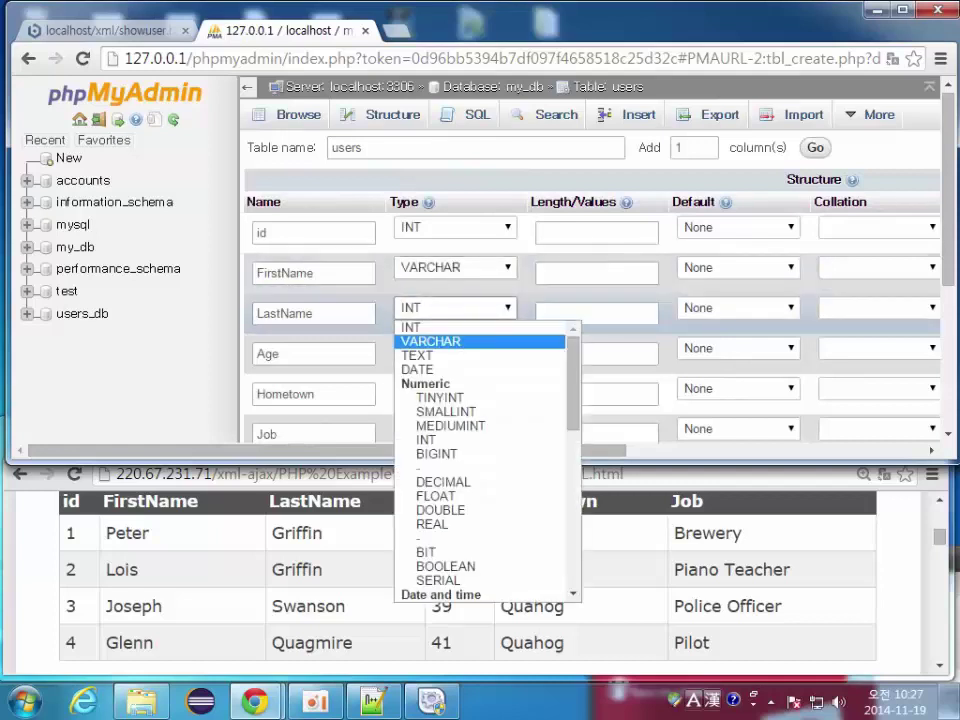
left_click(432, 339)
left_click(455, 347)
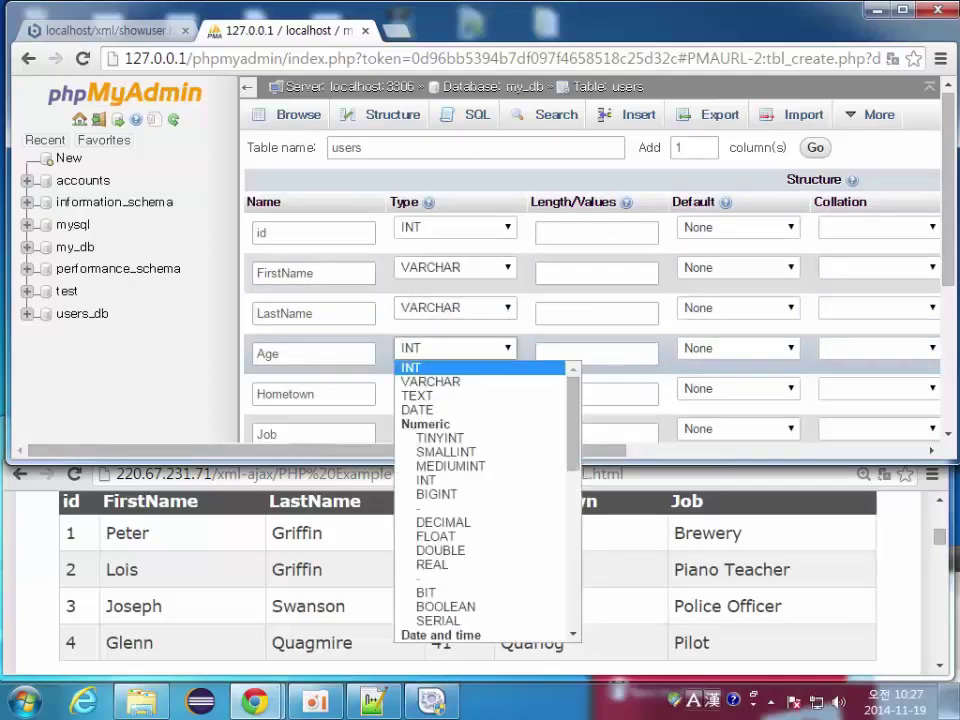
left_click(430, 367)
left_click(455, 388)
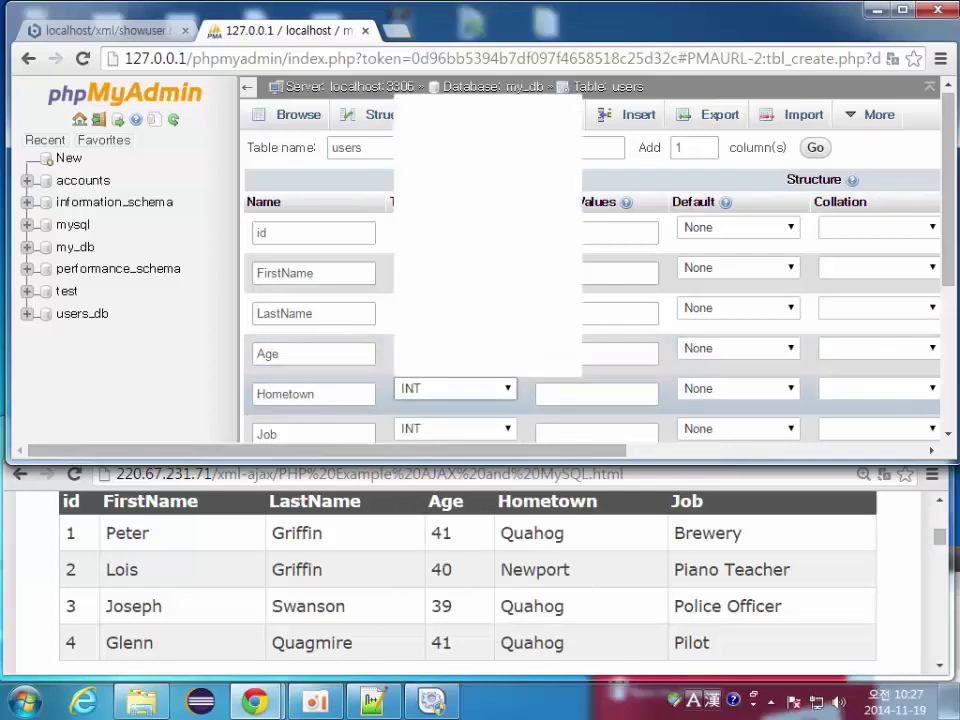
left_click(430, 114)
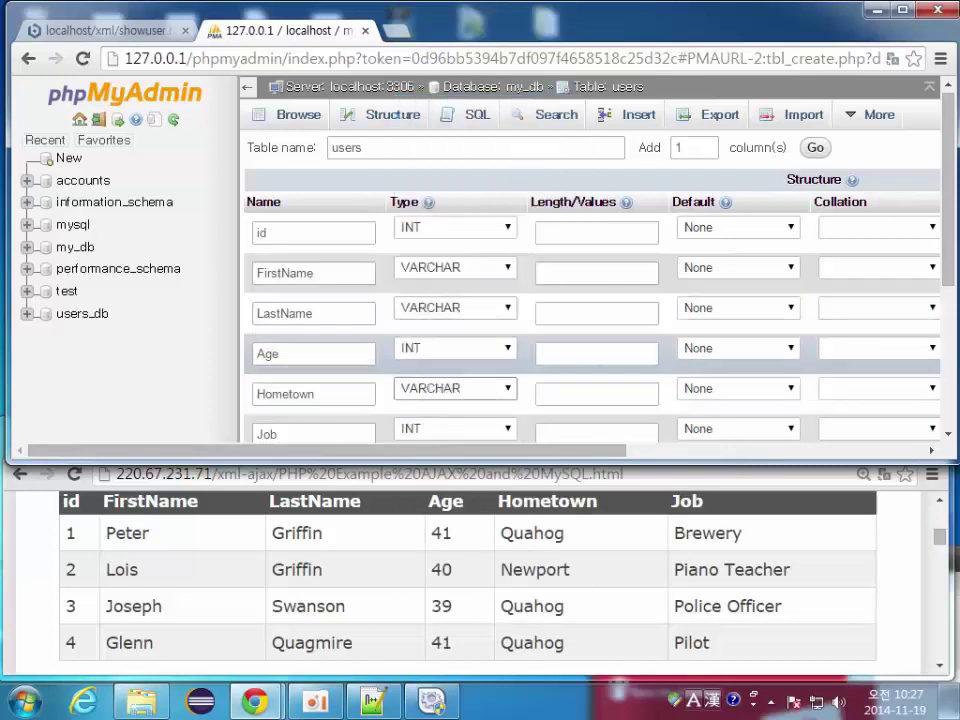
left_click(455, 428)
left_click(430, 154)
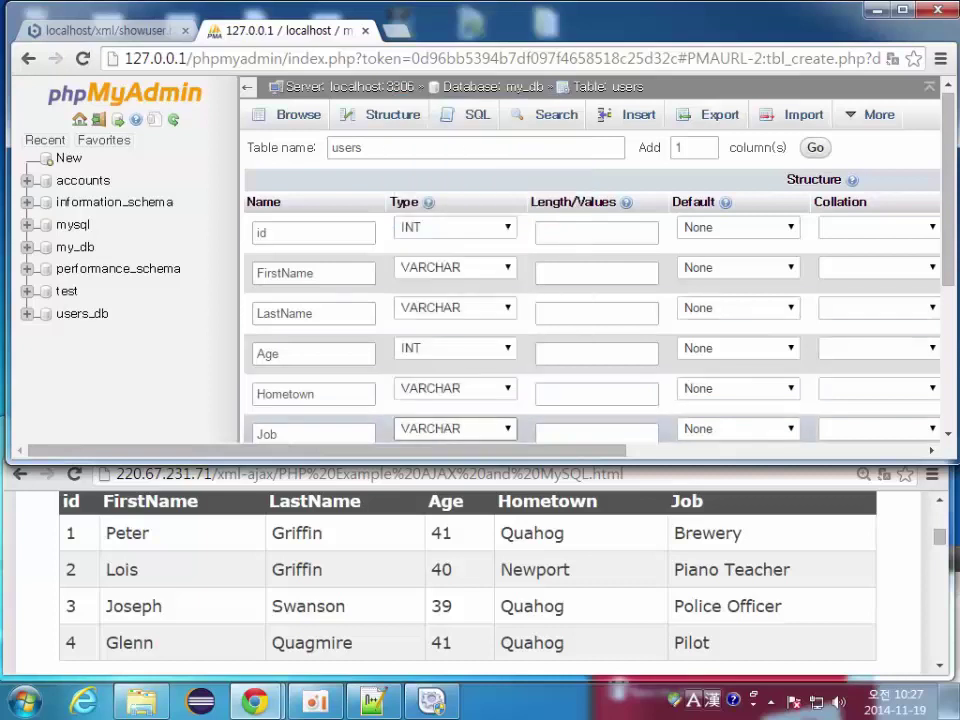
Step: Give FirstName/LastName length 40 and Hometown/Job length 50, then save the table
left_click(596, 273)
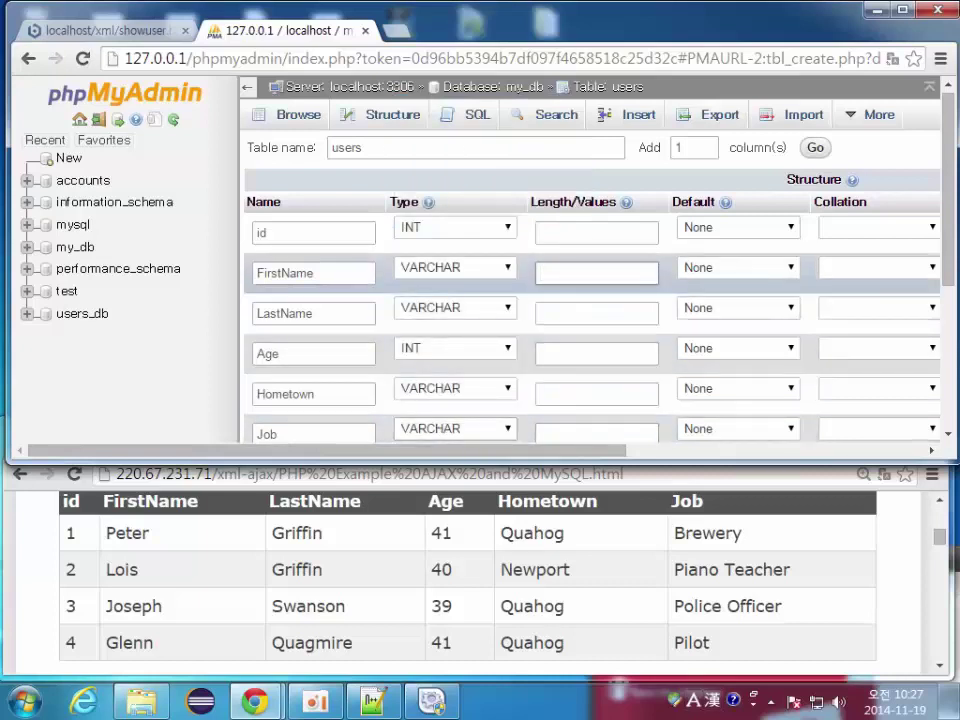
type("40")
left_click(596, 313)
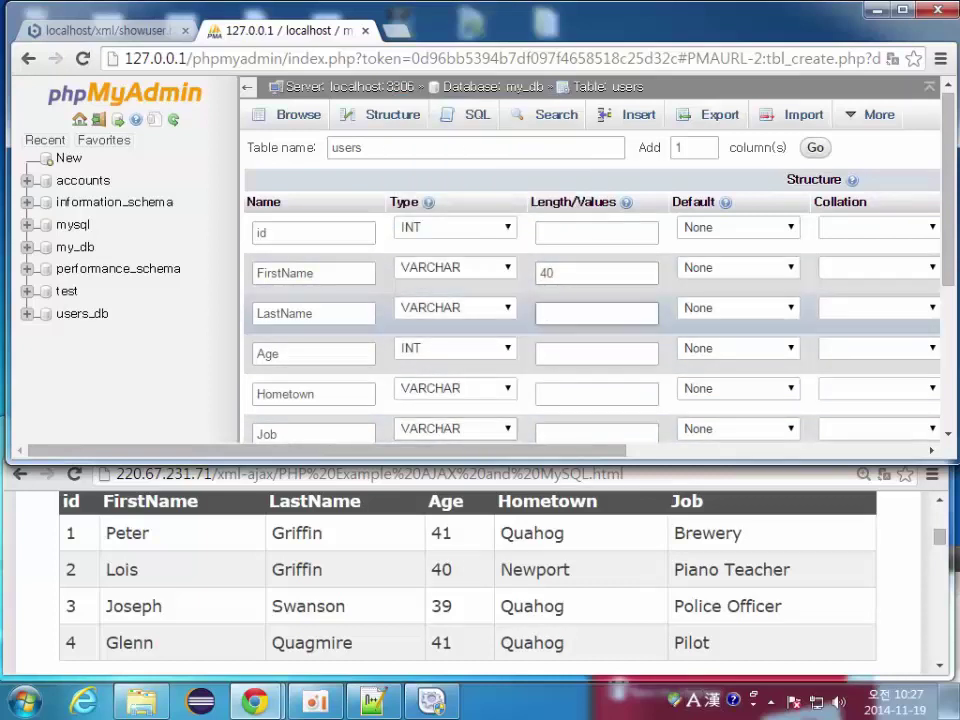
type("40")
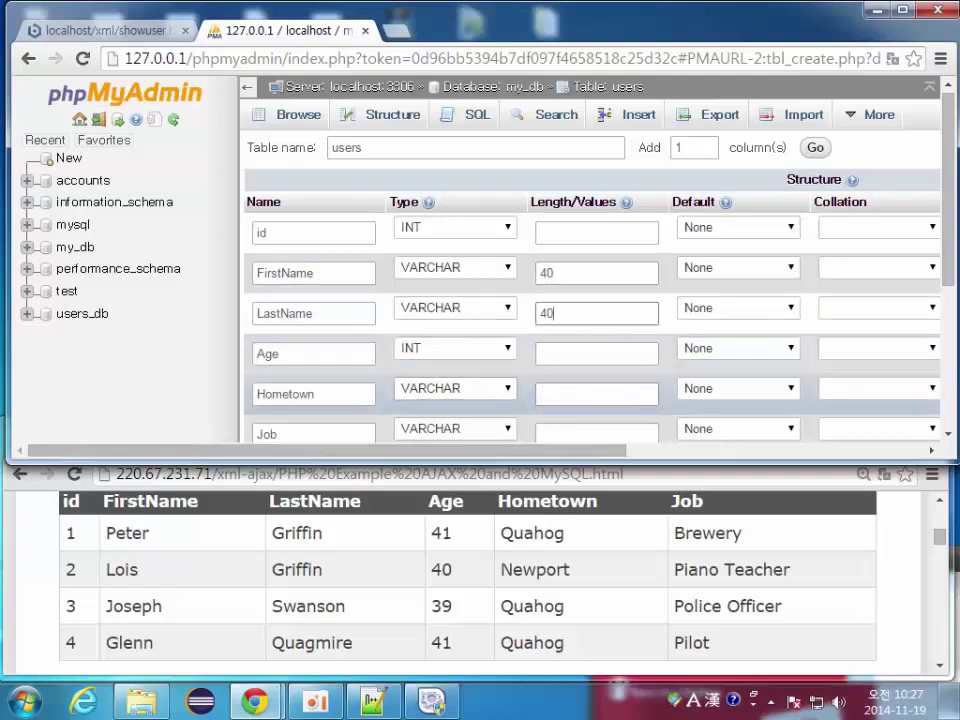
left_click(596, 393)
type("50")
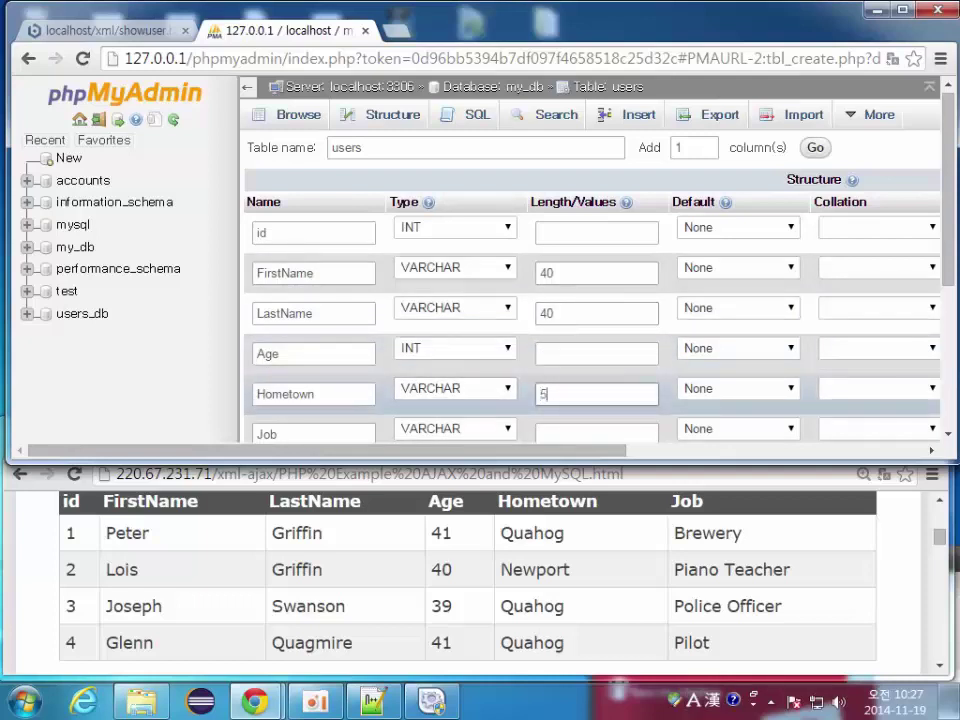
left_click(596, 433)
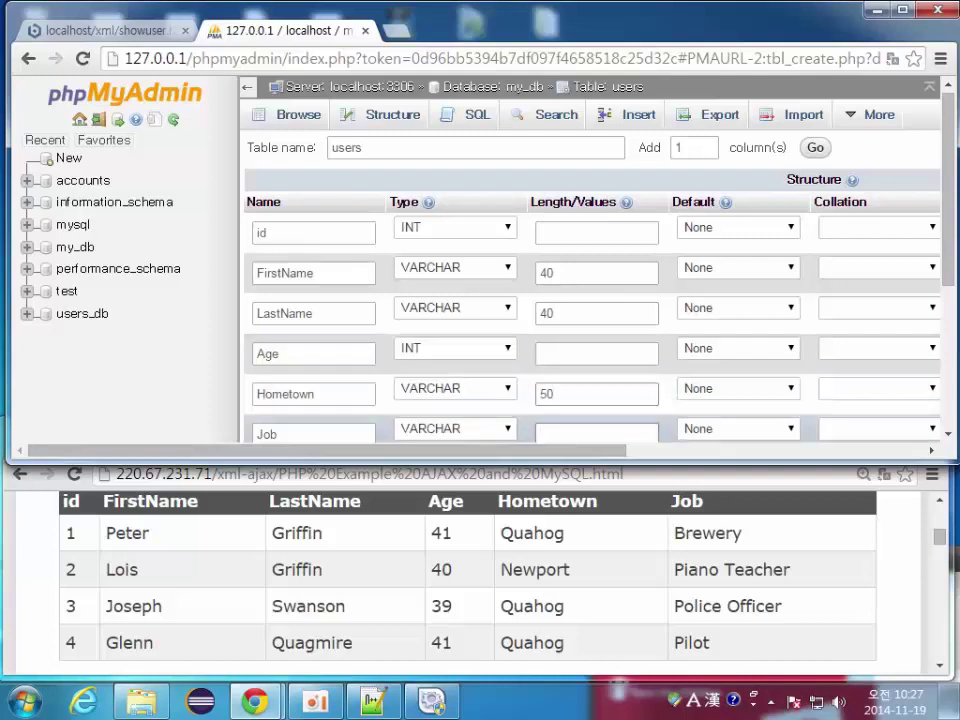
type("50")
scroll(590, 290, "down", 2)
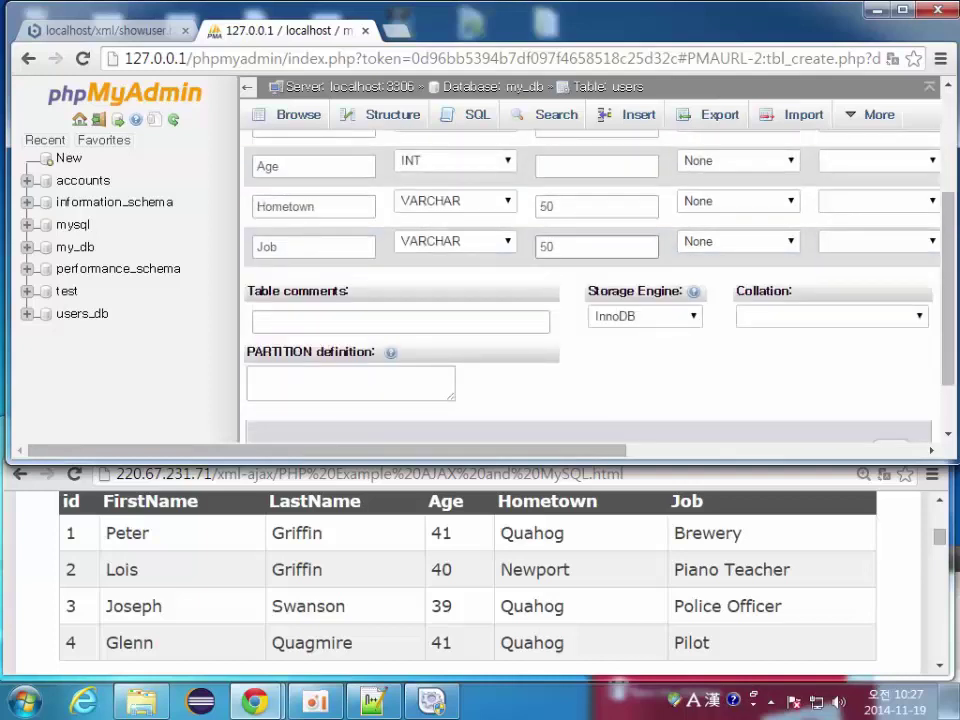
scroll(590, 290, "right", 5)
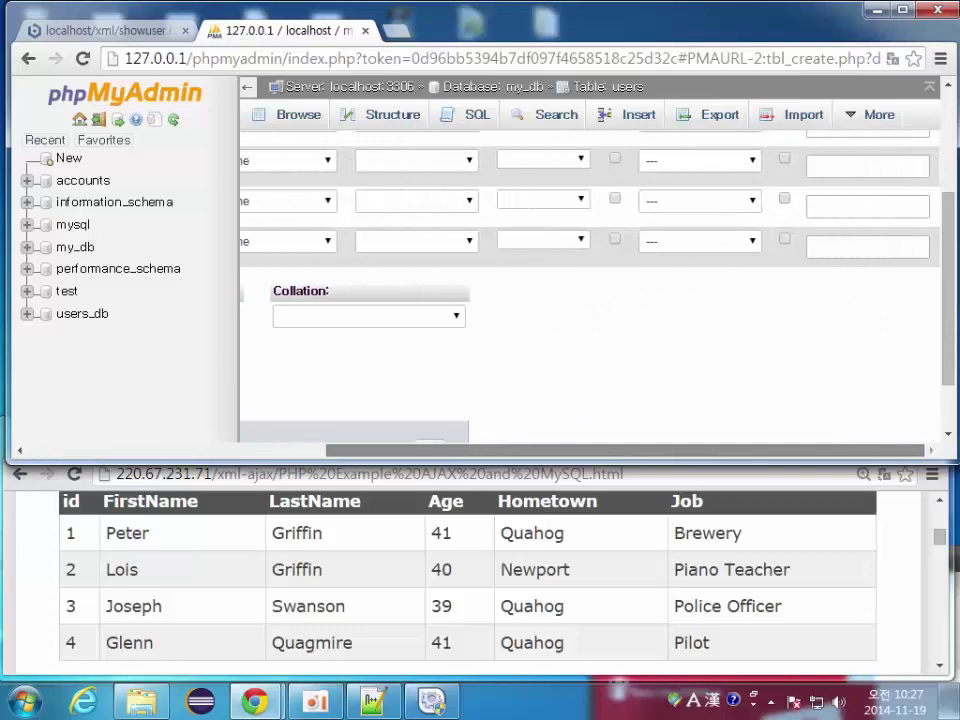
scroll(590, 290, "up", 3)
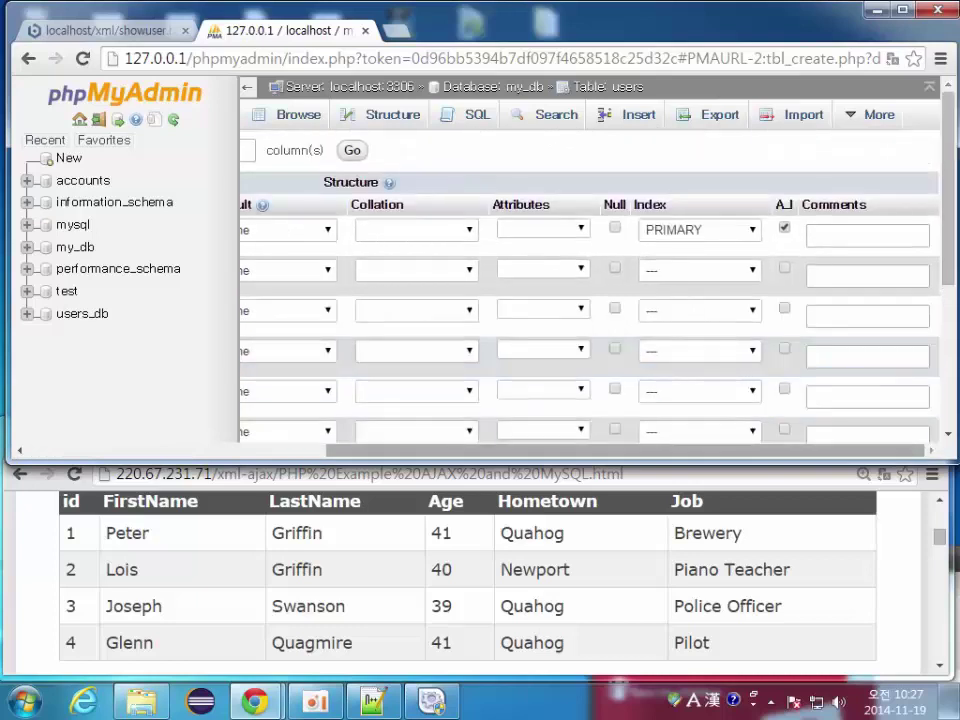
scroll(590, 290, "left", 5)
scroll(590, 290, "down", 5)
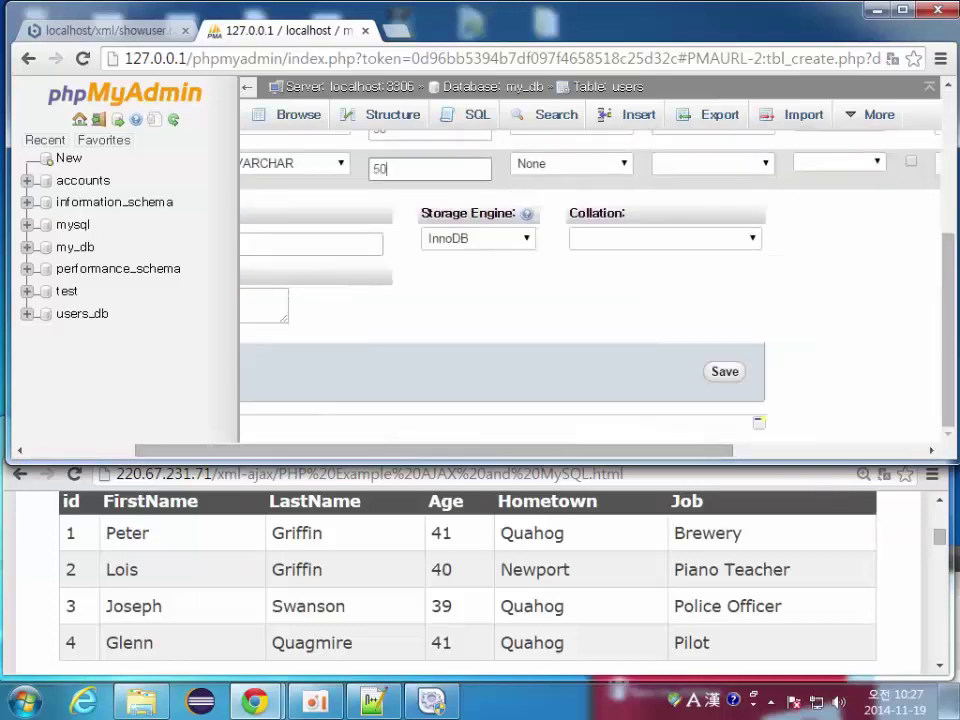
key("Return")
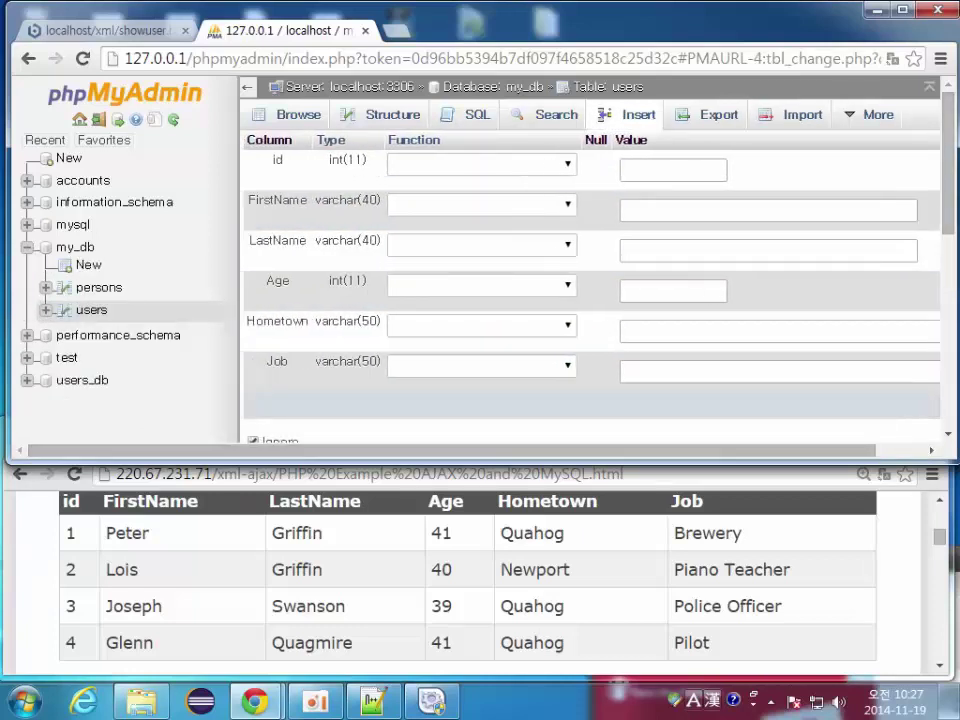
Step: Fill the first insert row with Peter Griffin, 41, Quahog, Brewery
left_click(768, 210)
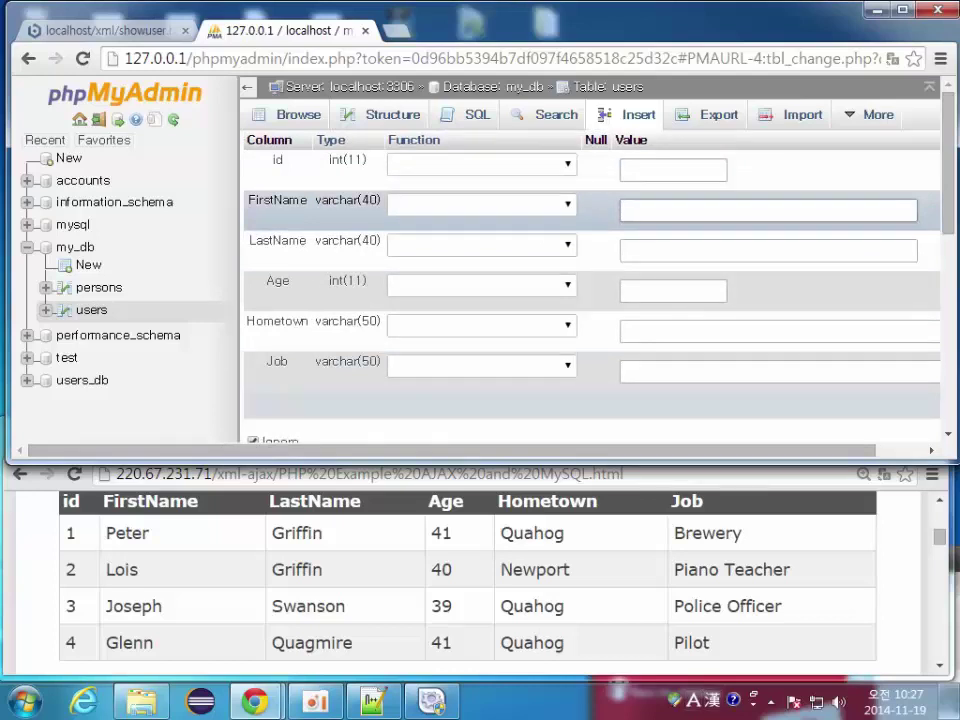
type("Peter")
left_click(768, 250)
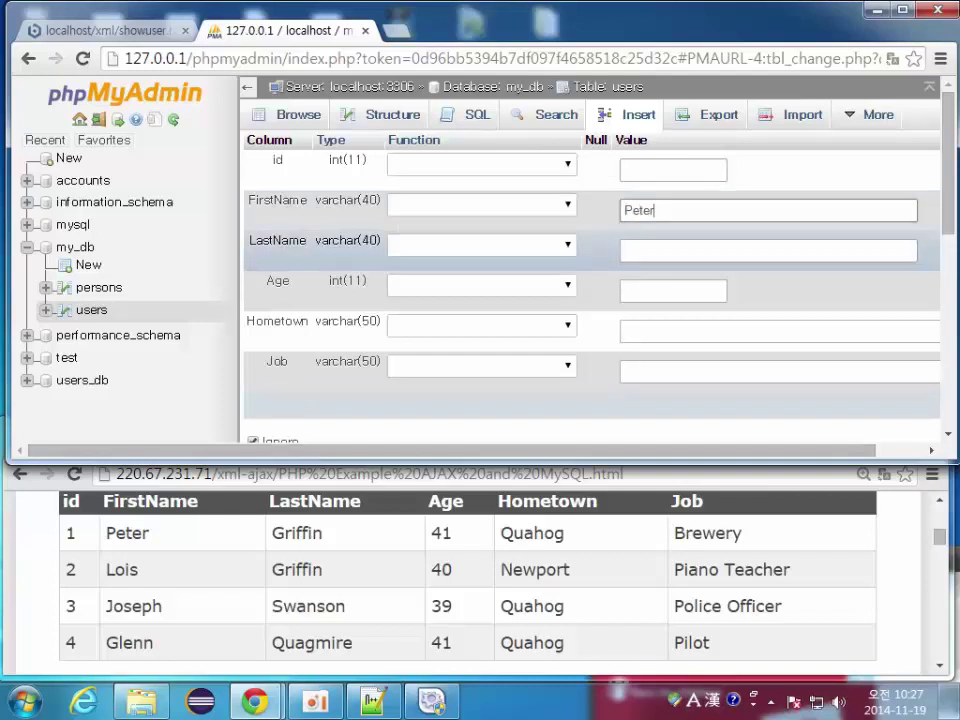
type("ffin")
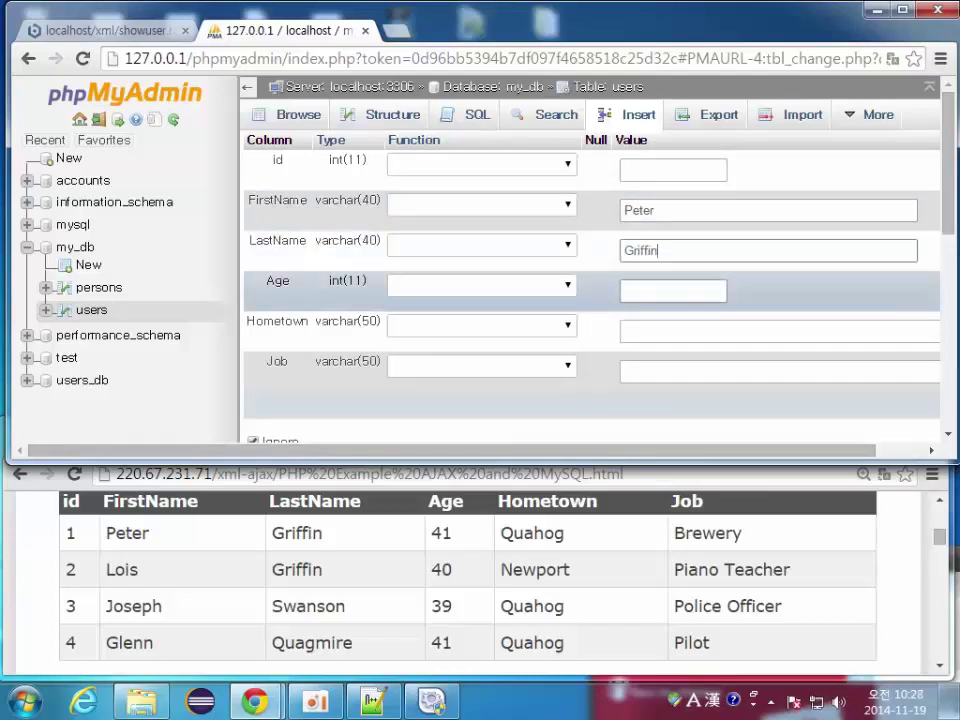
left_click(673, 291)
type("41")
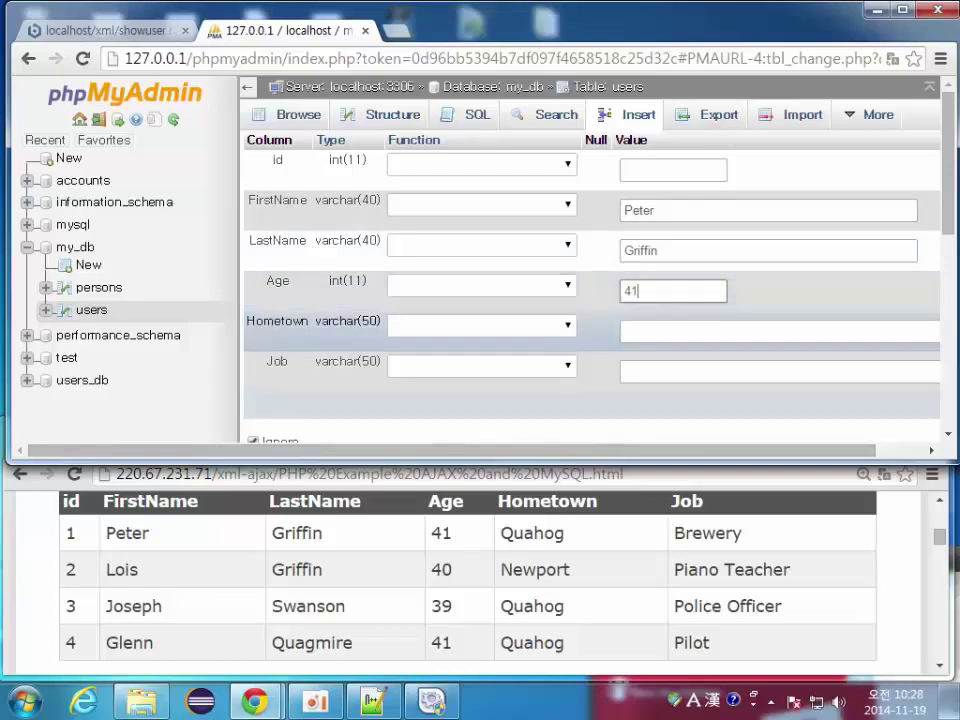
key("Tab")
type("Quahog")
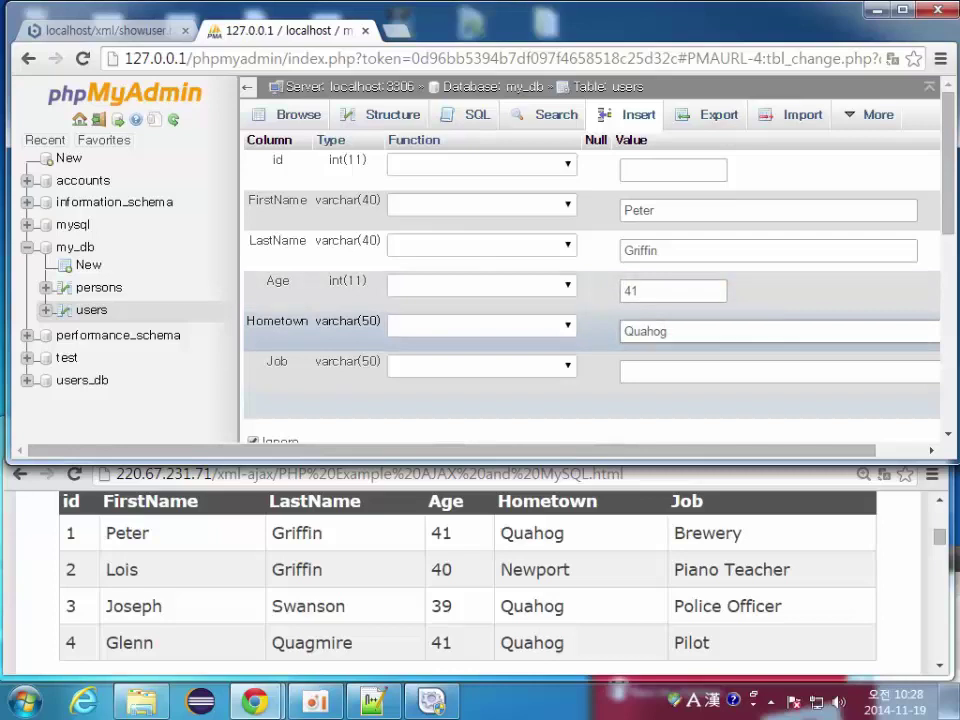
key("Tab")
type("B")
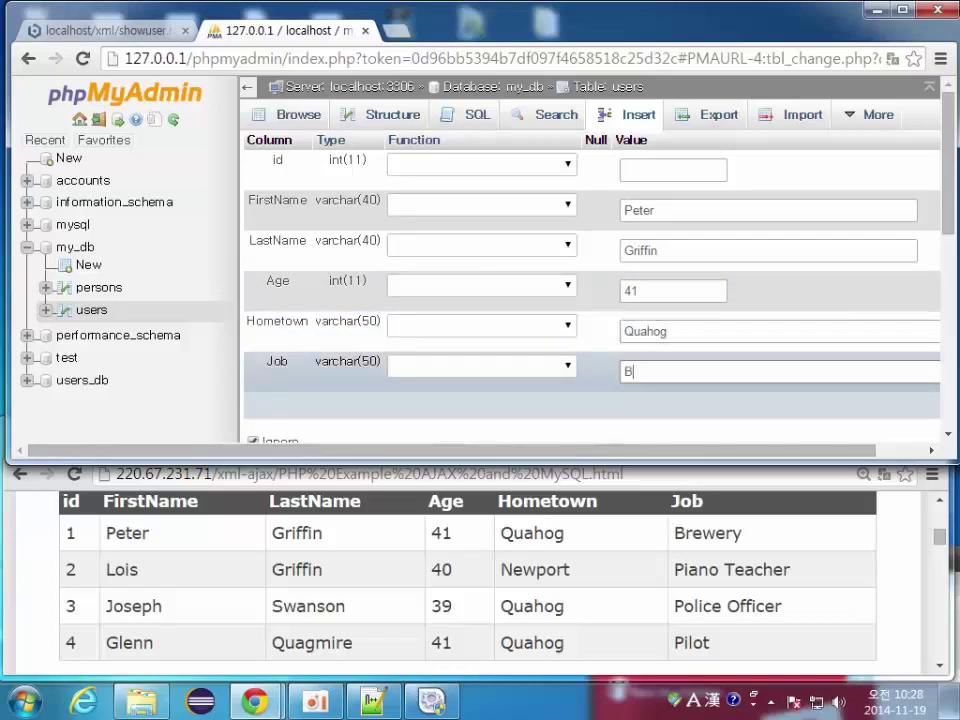
type("rewery")
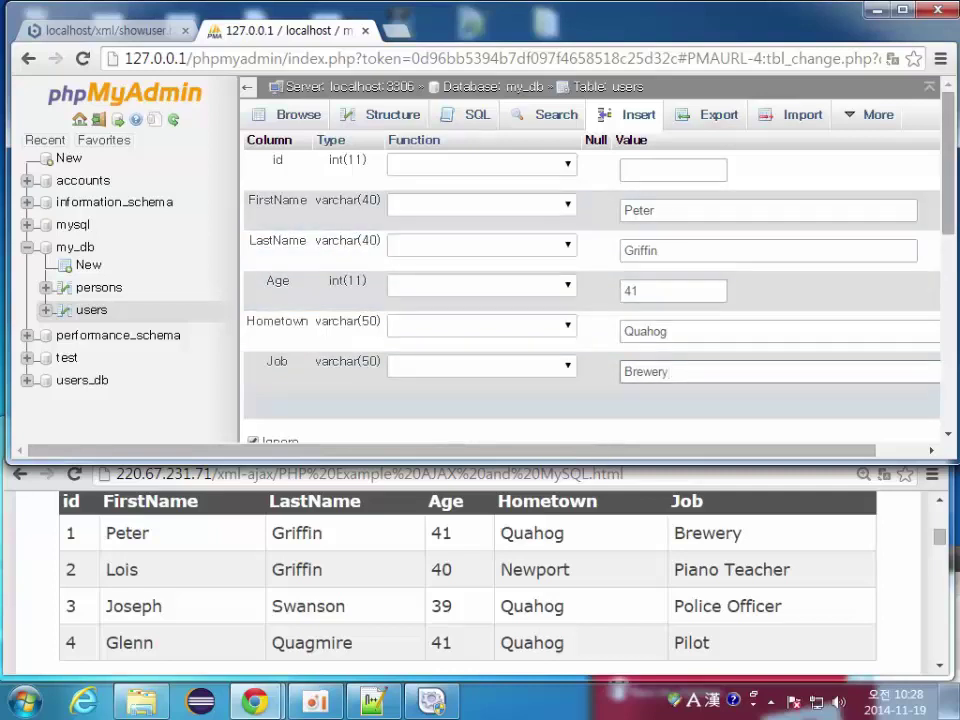
Step: Fill the second row with Lois Griffin, 40, Newport, Piano Teacher, and insert both rows
key("Tab")
key("Tab")
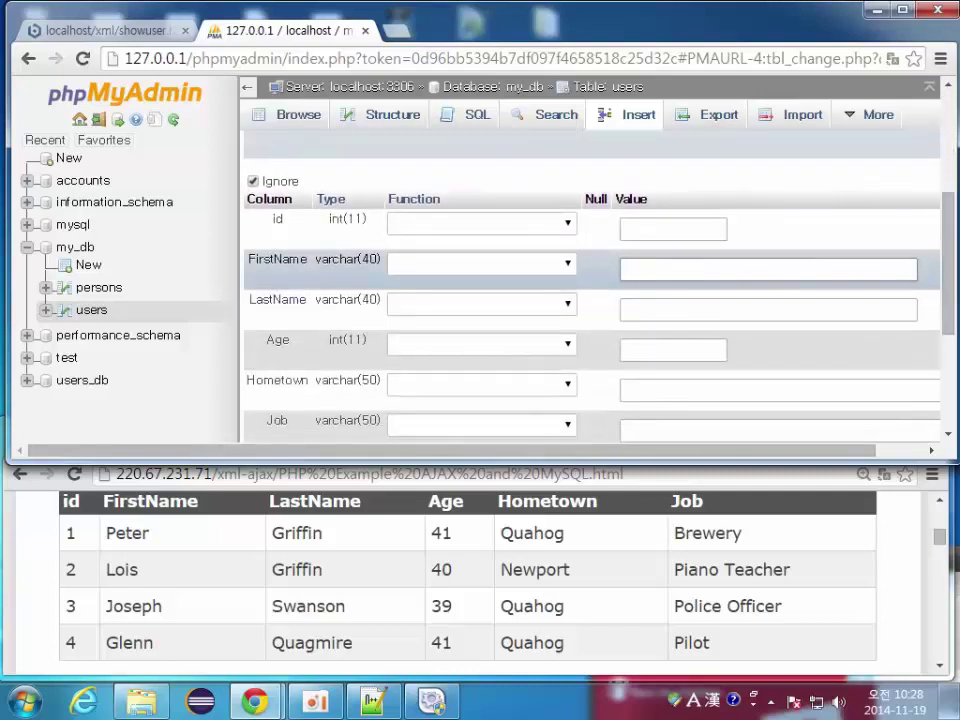
type("Lois")
key("Tab")
key("Tab")
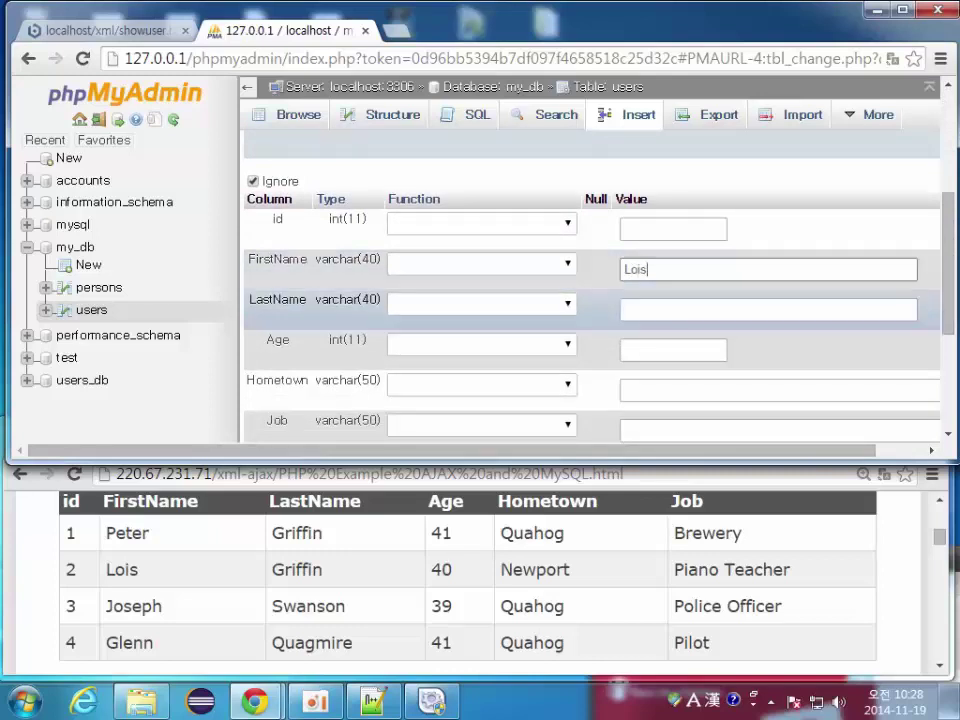
type("Griffin")
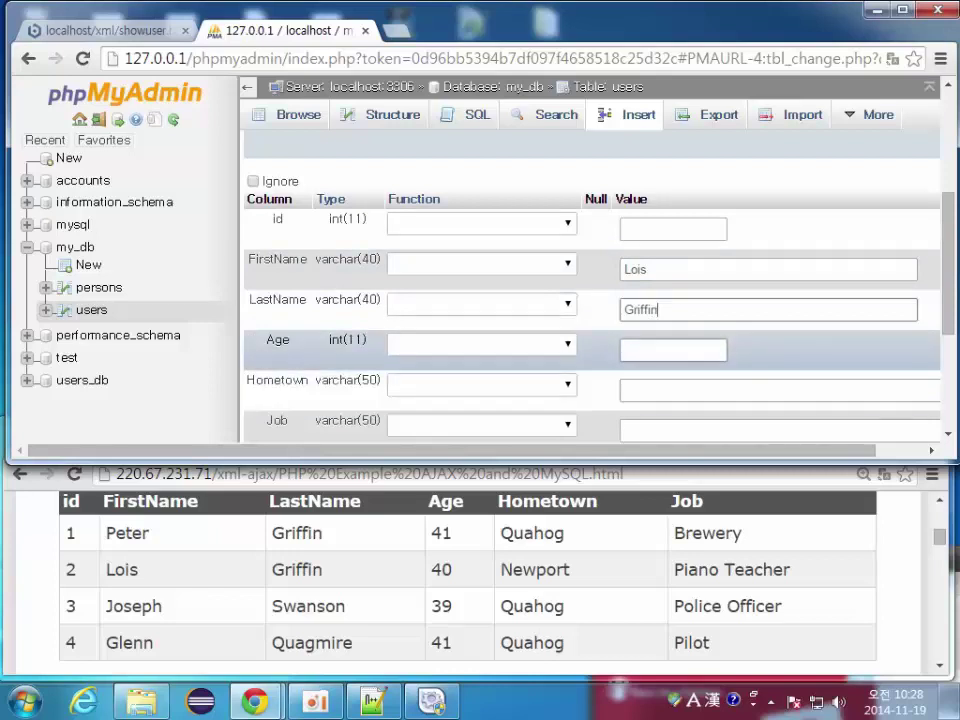
key("Tab")
key("Tab")
type("40")
key("Tab")
key("Tab")
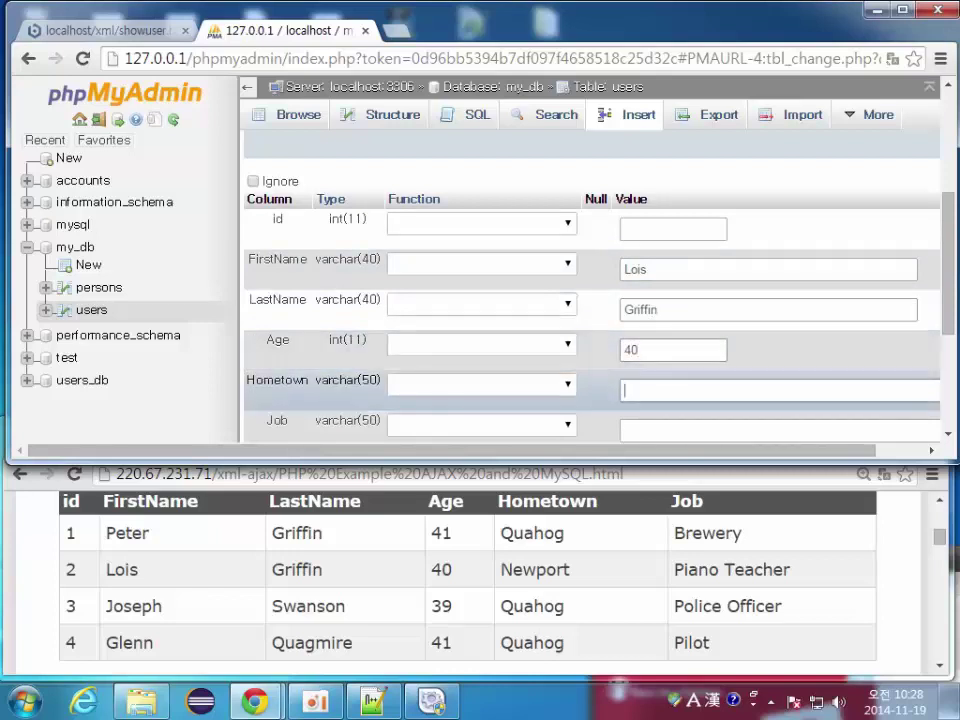
type("Newport")
key("Tab")
key("Tab")
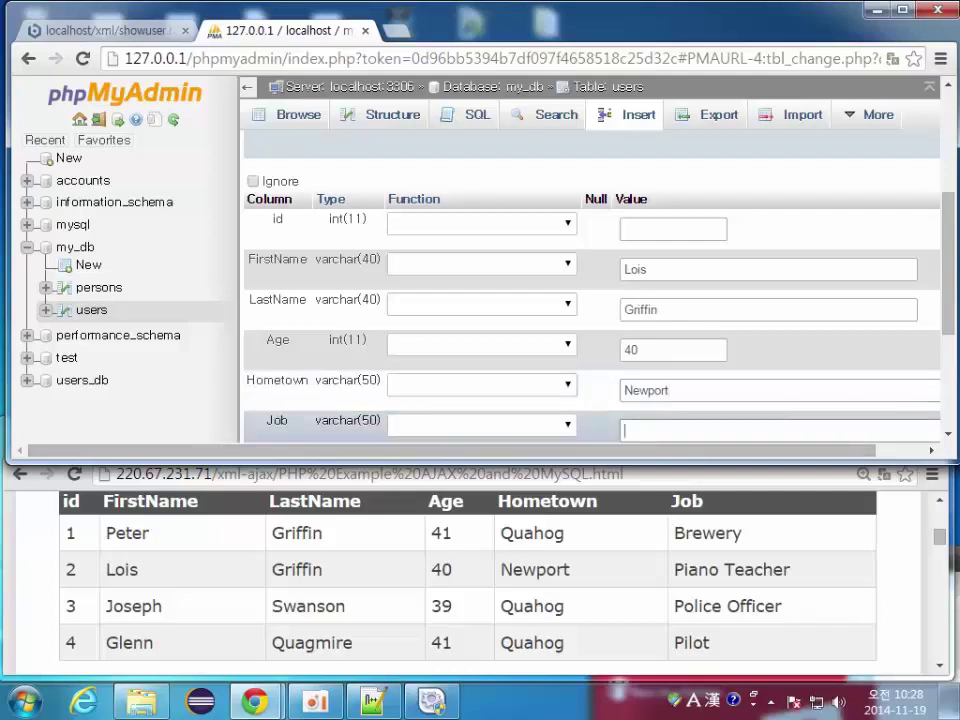
type("Piano Teacher")
scroll(590, 290, "down", 3)
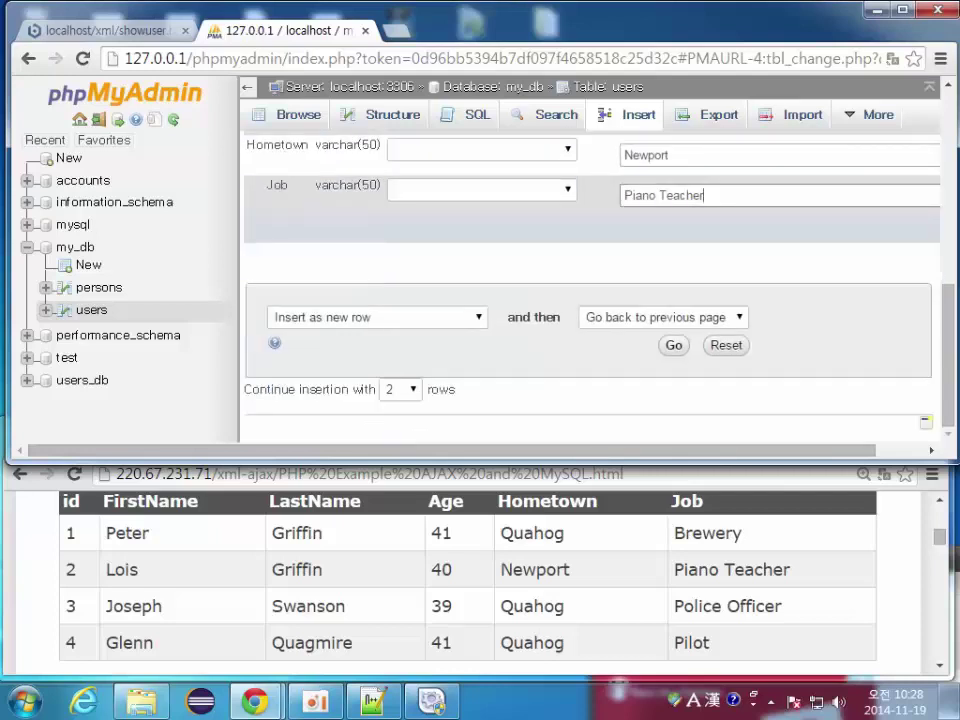
key("Return")
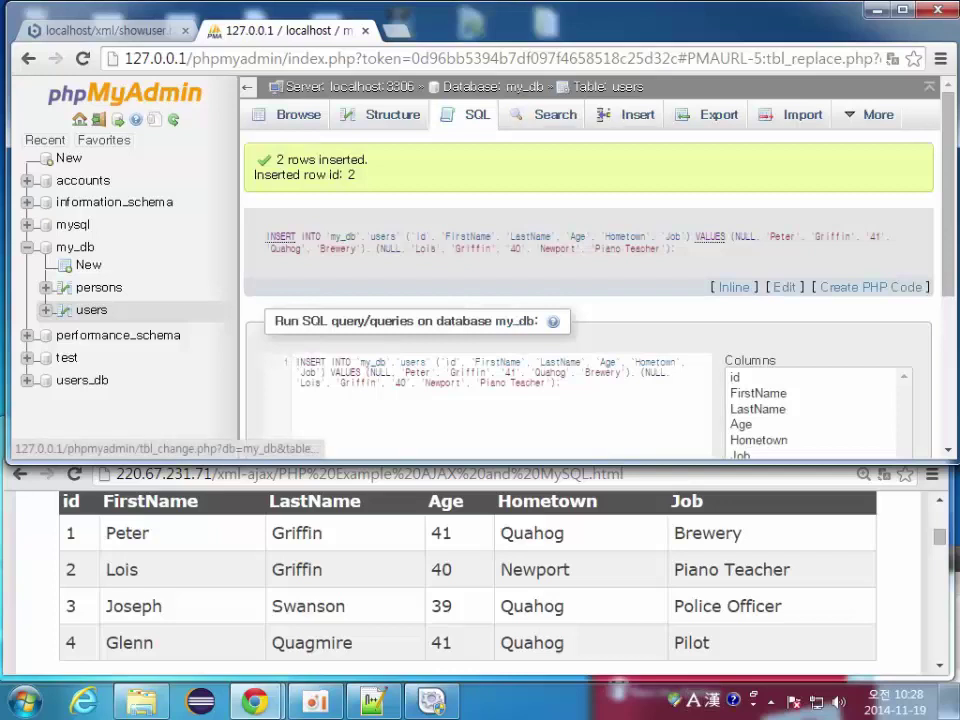
Step: On the Insert tab, enter Joshep Swanson, 39, Quahog, Police Officer as the first row
left_click(628, 114)
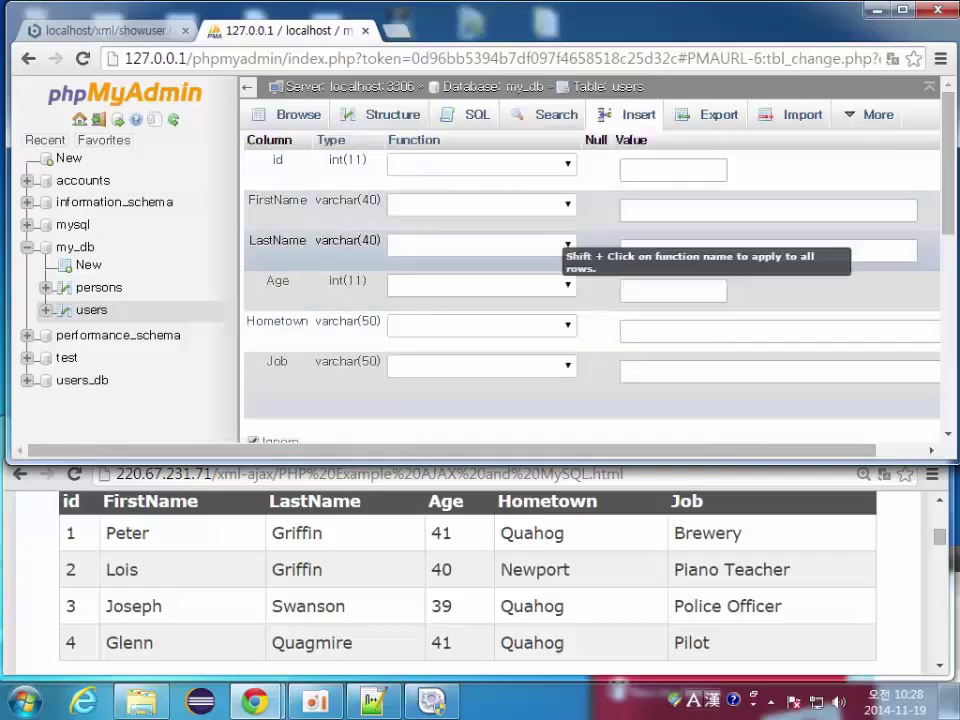
left_click(700, 210)
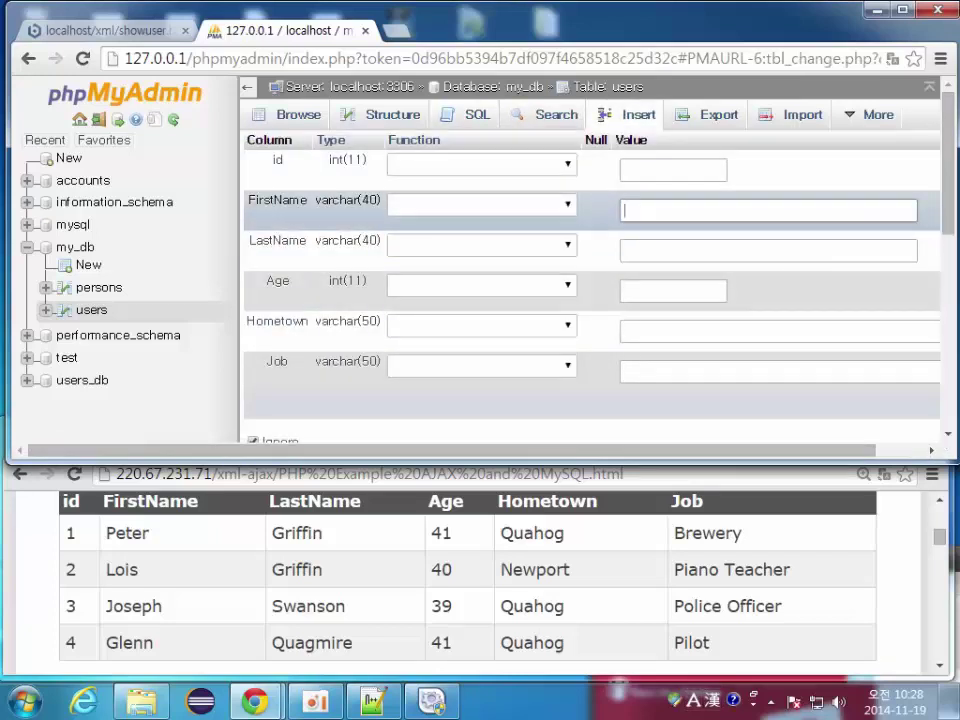
type("Joshep")
left_click(700, 250)
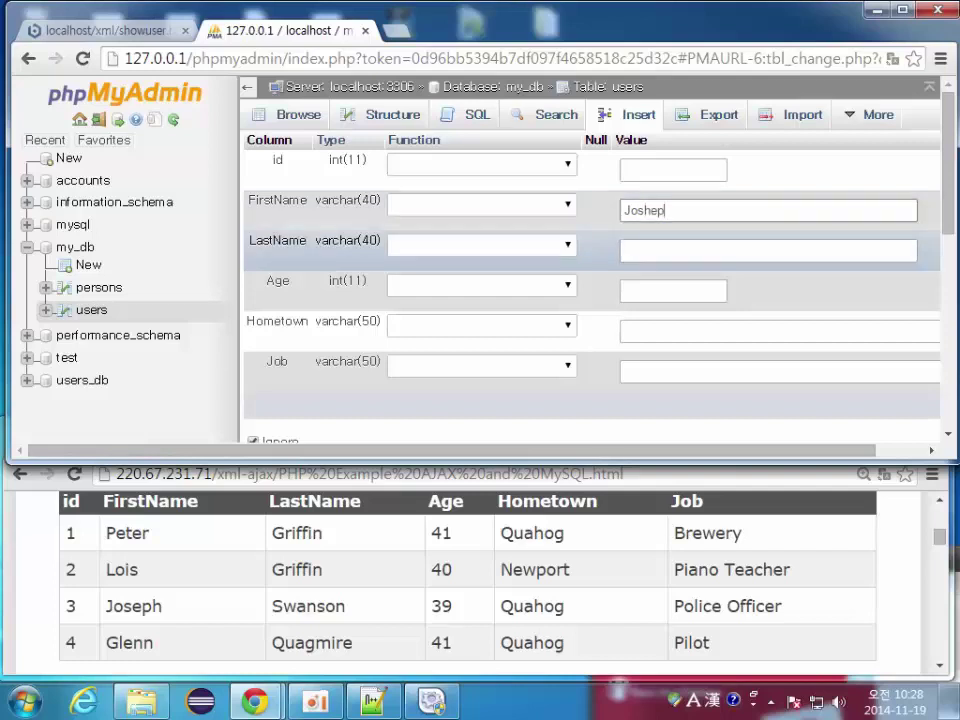
type("Swanson")
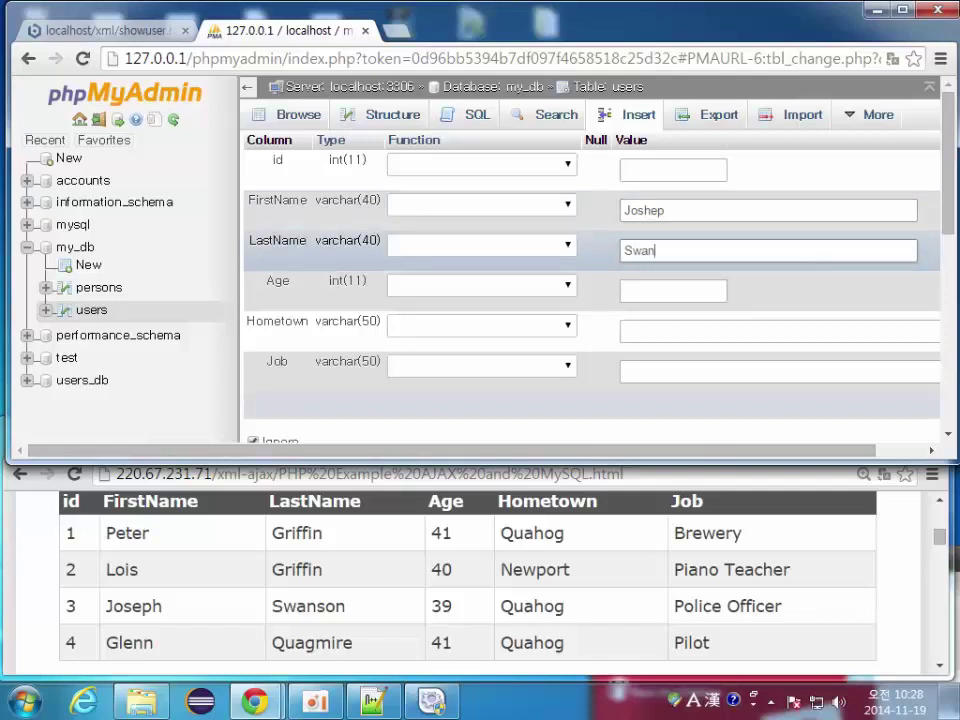
left_click(672, 290)
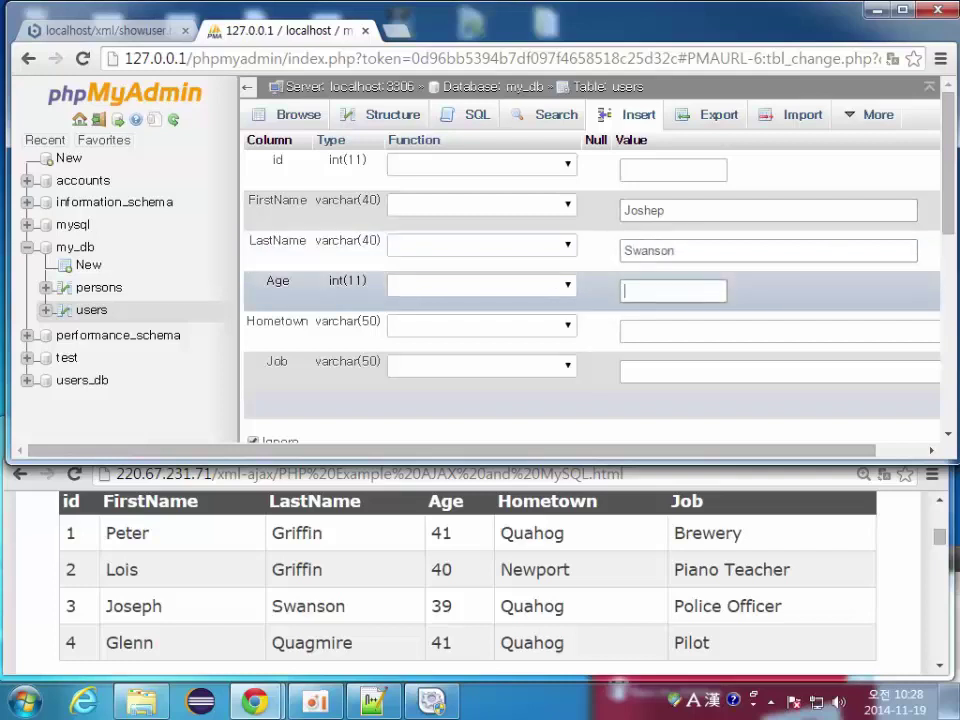
type("39")
left_click(700, 330)
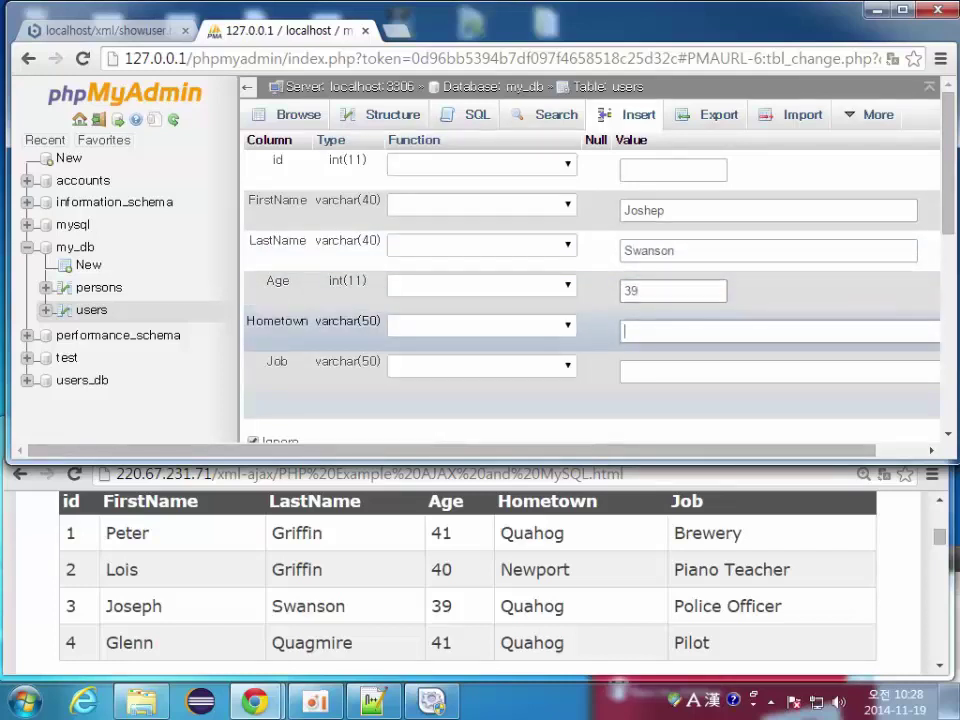
type("Quahog")
left_click(700, 371)
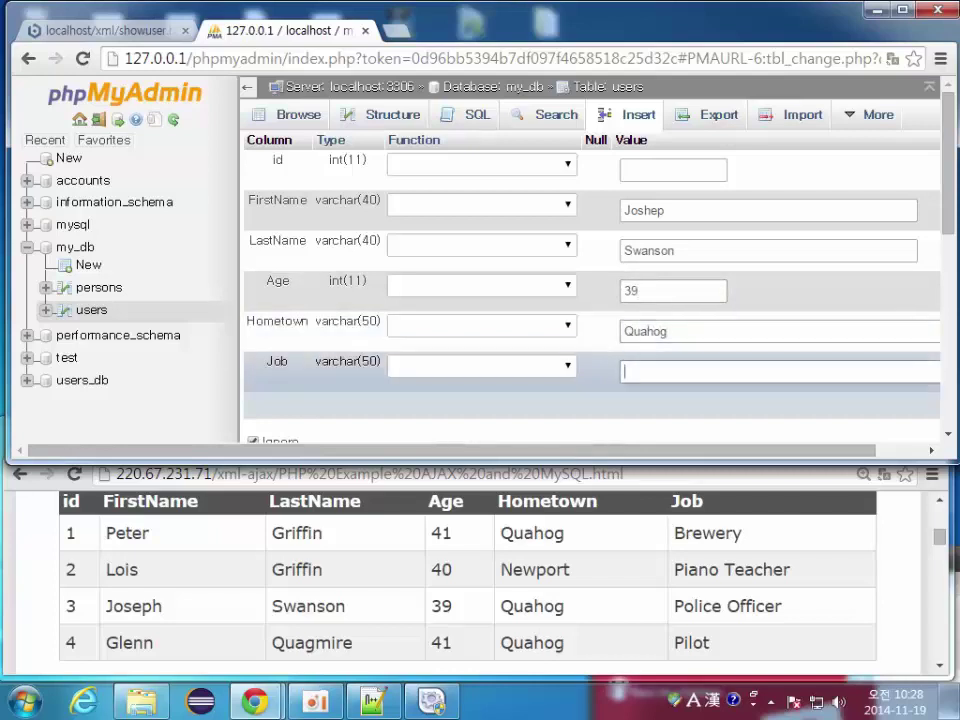
type("Police Offic")
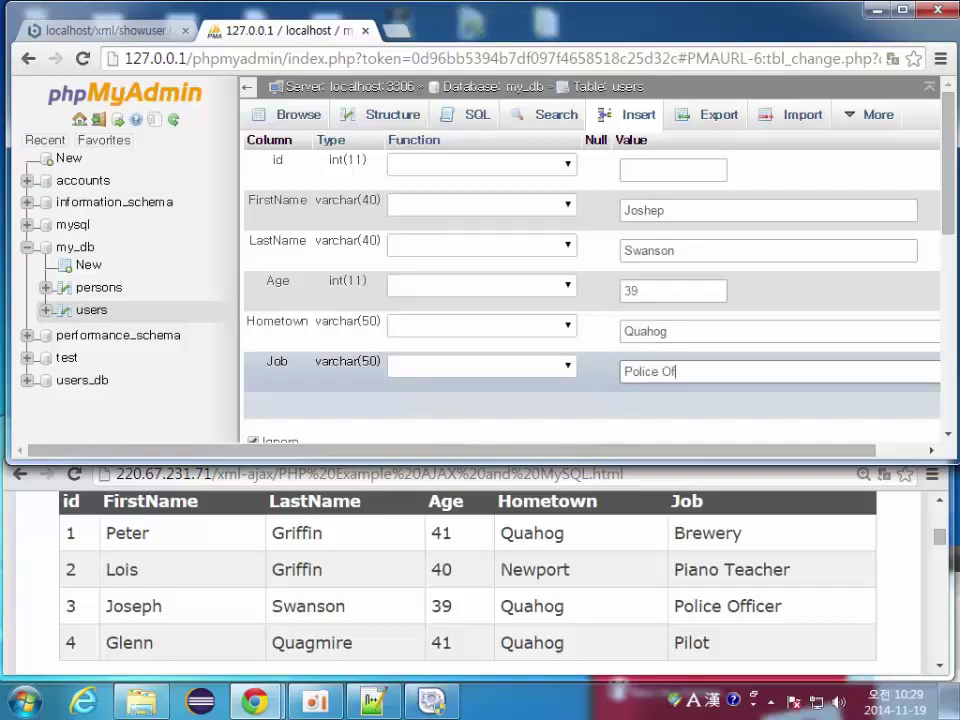
type("er")
key("Return")
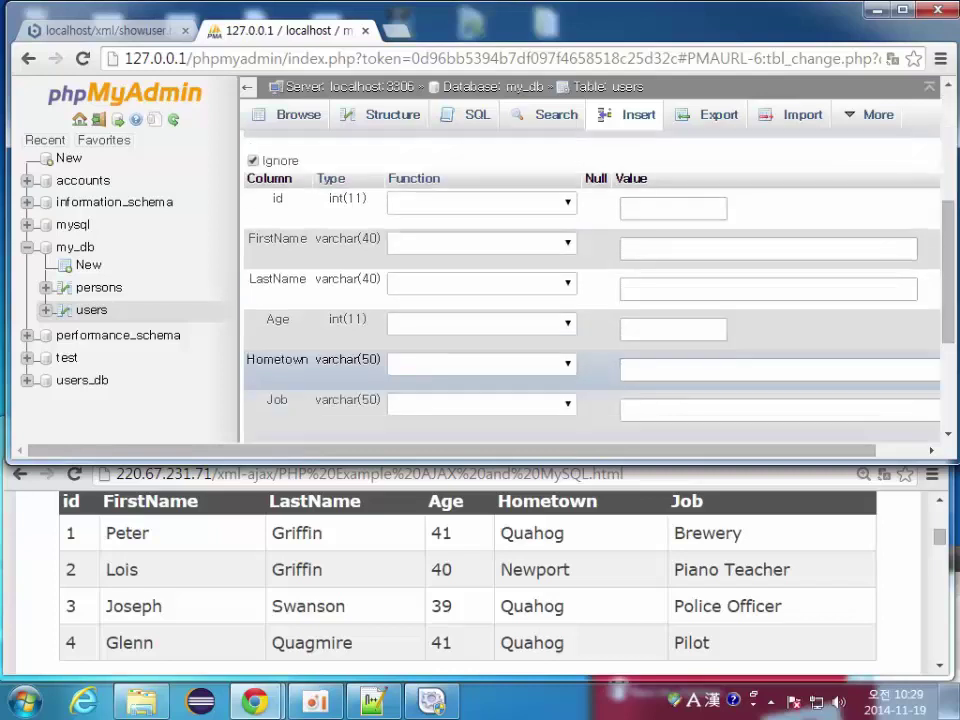
Step: Enter Glenn Quagmire, 41, Quahog, Pilot as the second row and insert both
left_click(624, 248)
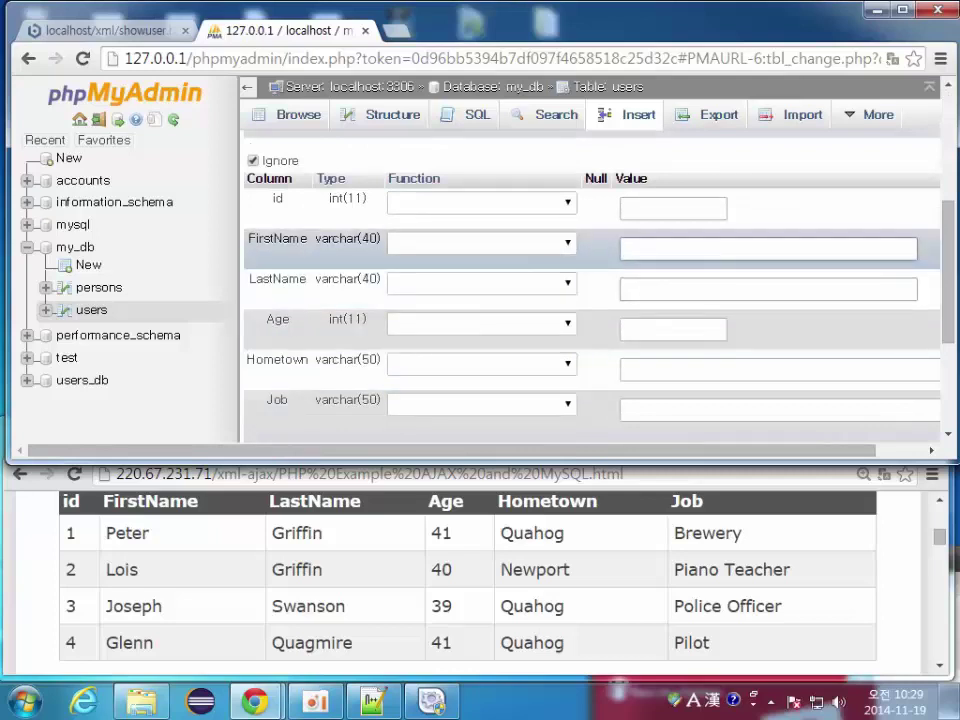
type("Glenn")
left_click(624, 288)
type("Qu")
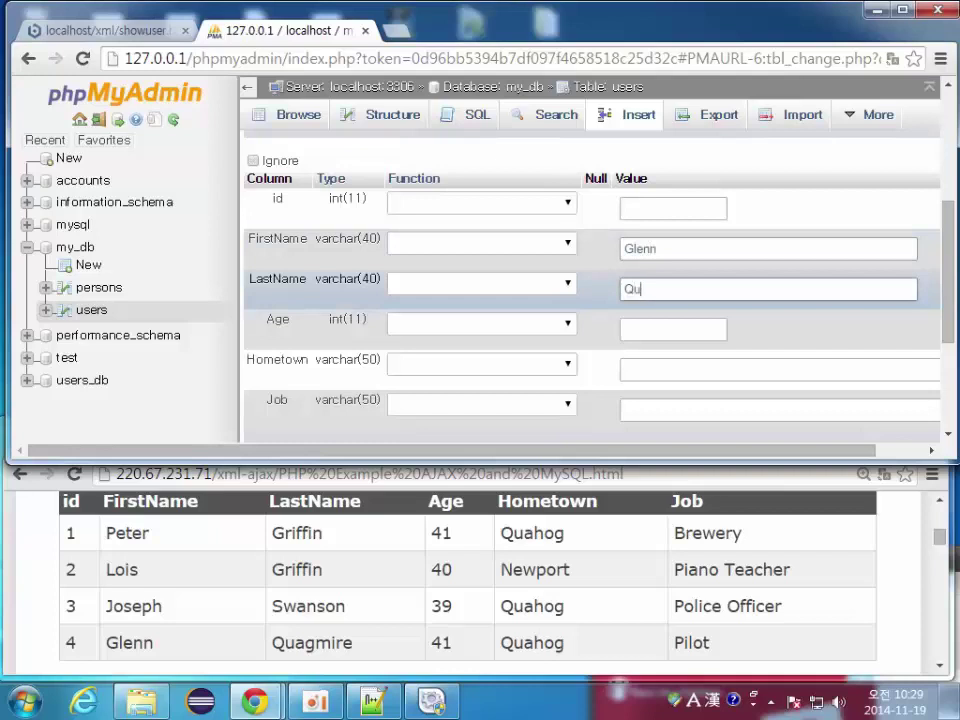
type("agmire")
left_click(630, 329)
type("41")
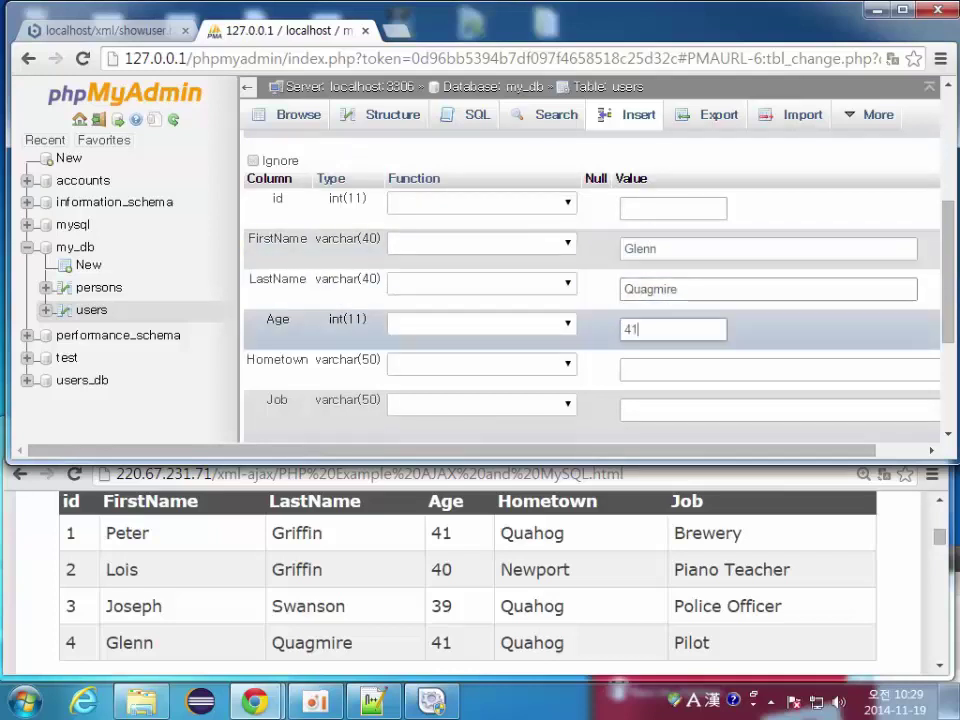
left_click(630, 369)
type("Q")
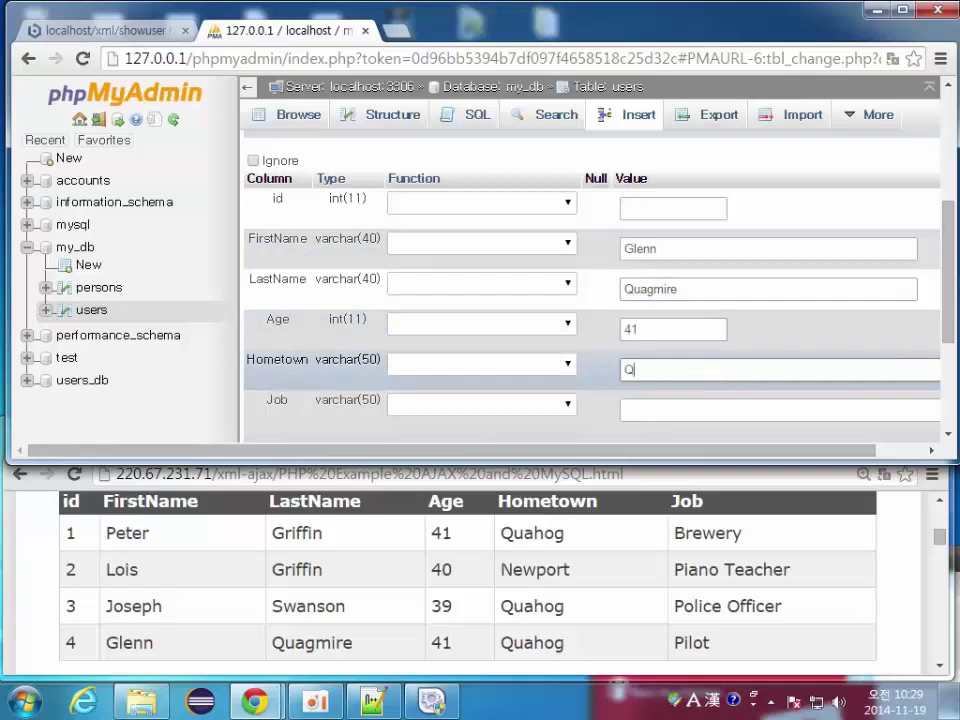
type("uahog")
left_click(626, 409)
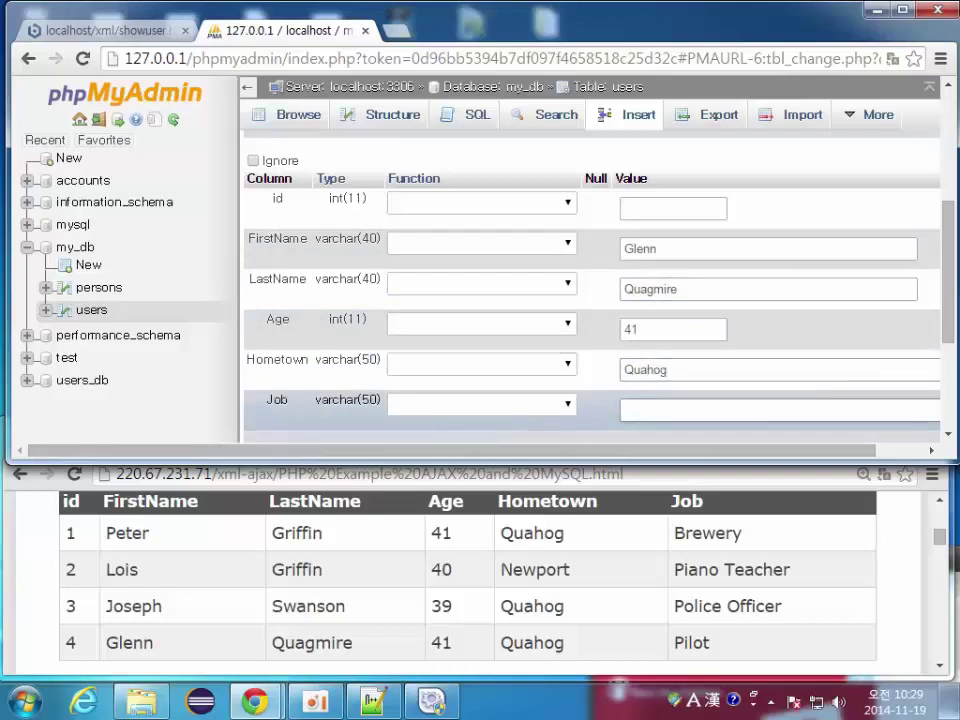
type("Pilot")
scroll(590, 300, "down", 3)
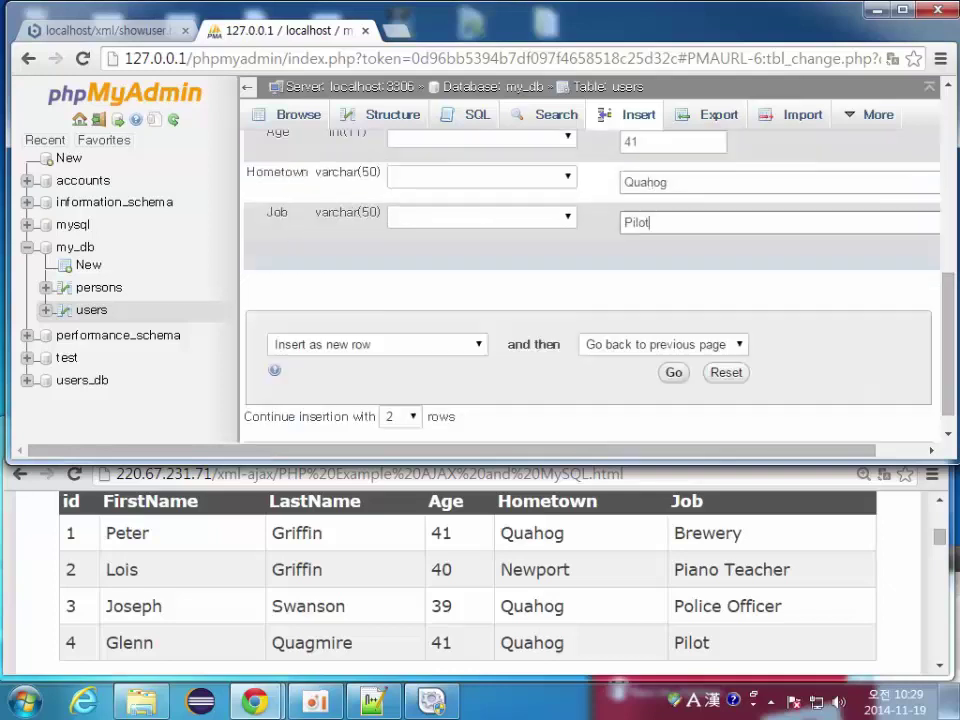
key("Return")
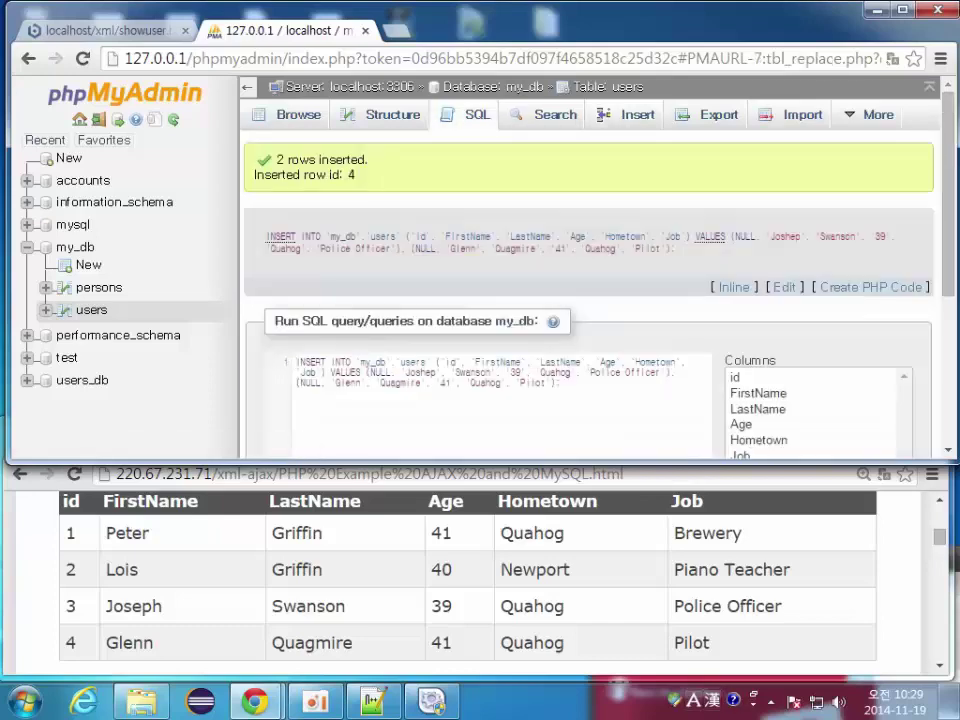
Step: Browse the users table to view all four rows, ids 1–4
left_click(91, 309)
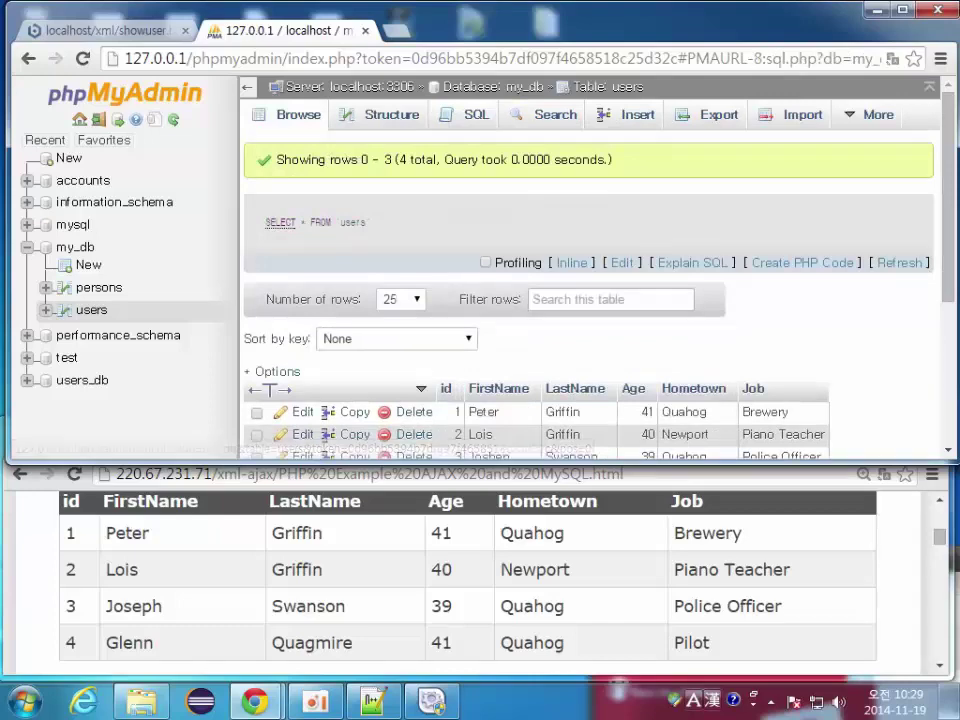
scroll(590, 300, "down", 3)
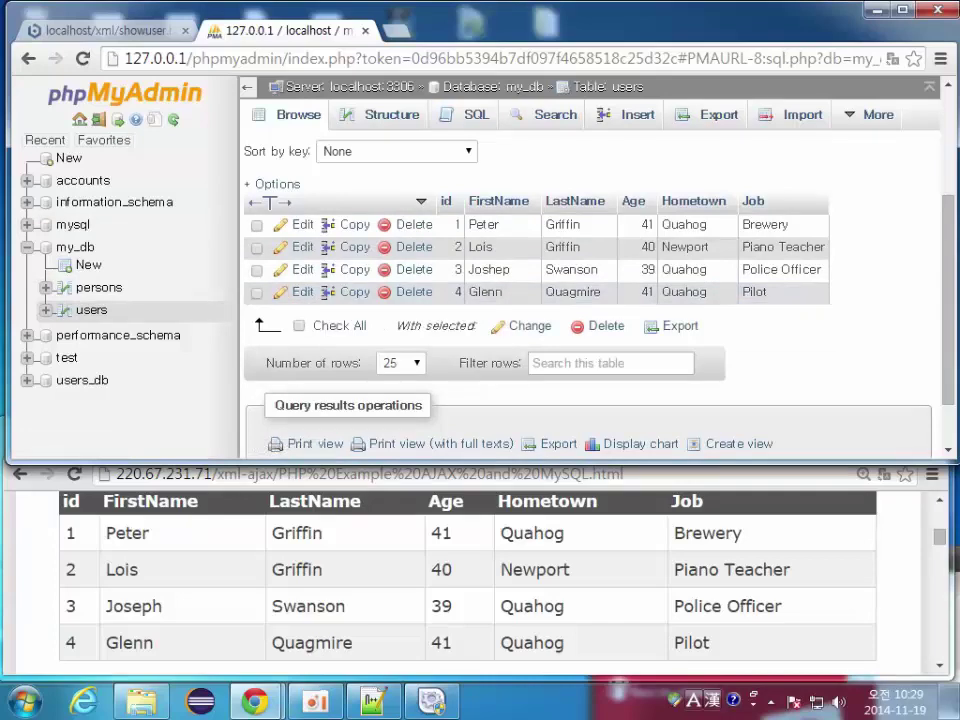
key("alt+Tab")
key("alt+Tab")
key("alt+Tab")
scroll(470, 580, "down", 1)
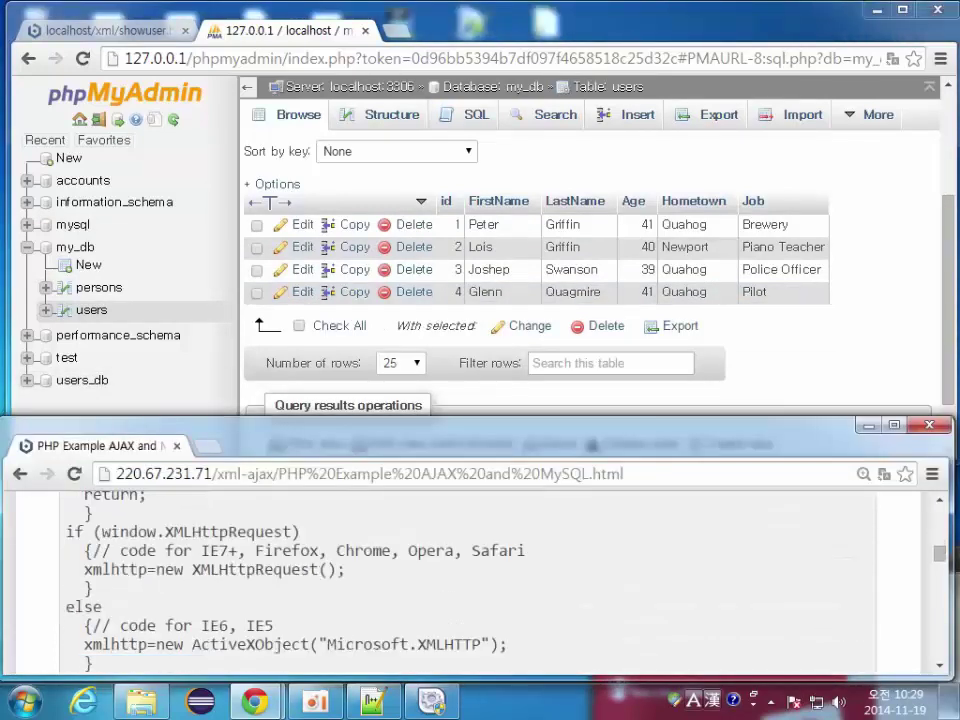
Step: Maximize the tutorial page and copy its entire getuser.php code block
key("super+Up")
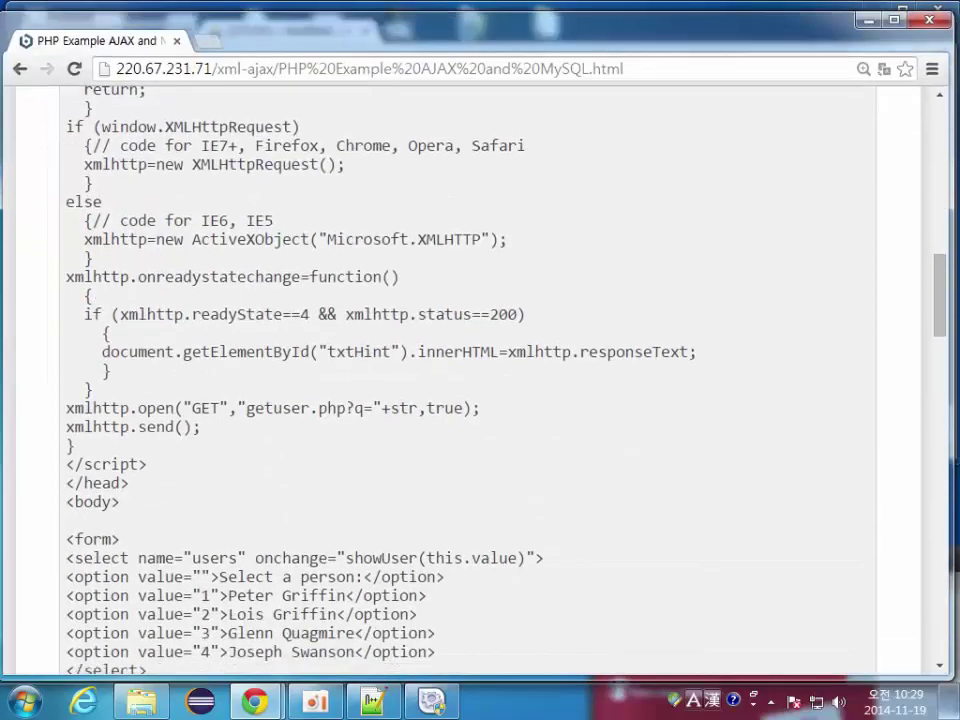
scroll(470, 380, "down", 2)
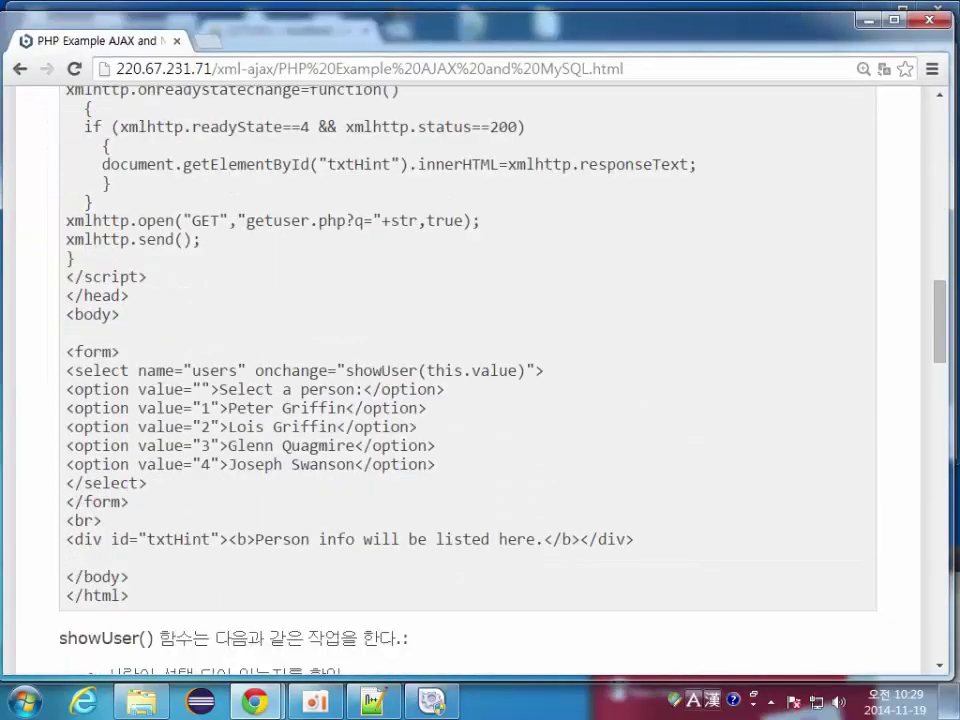
scroll(470, 380, "down", 18)
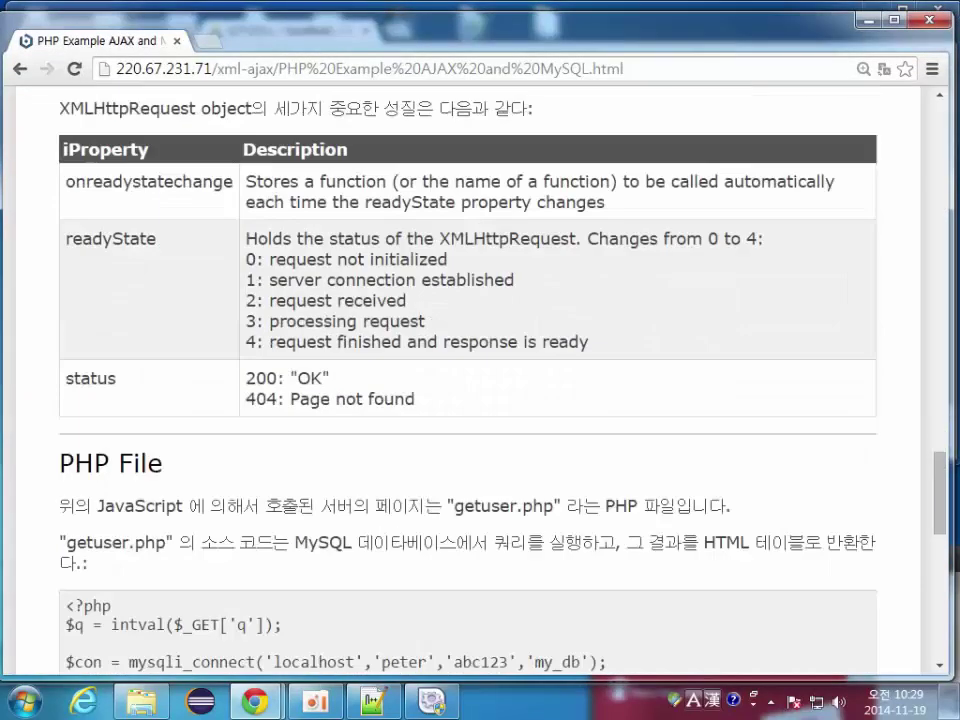
scroll(470, 380, "down", 3)
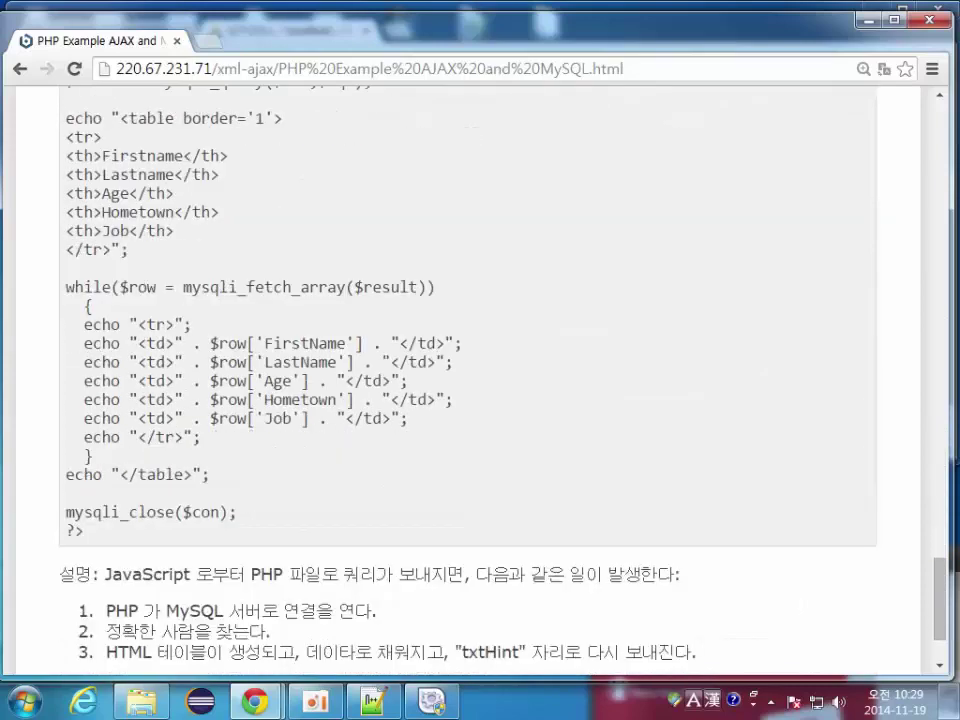
left_click_drag(72, 531, 64, 252)
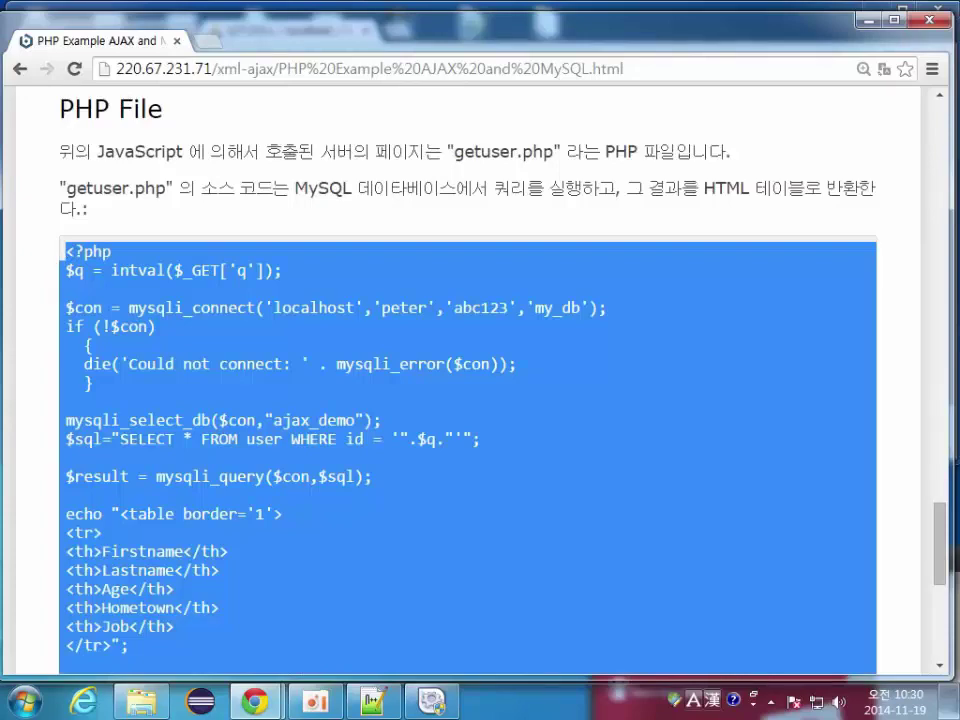
key("alt+Tab")
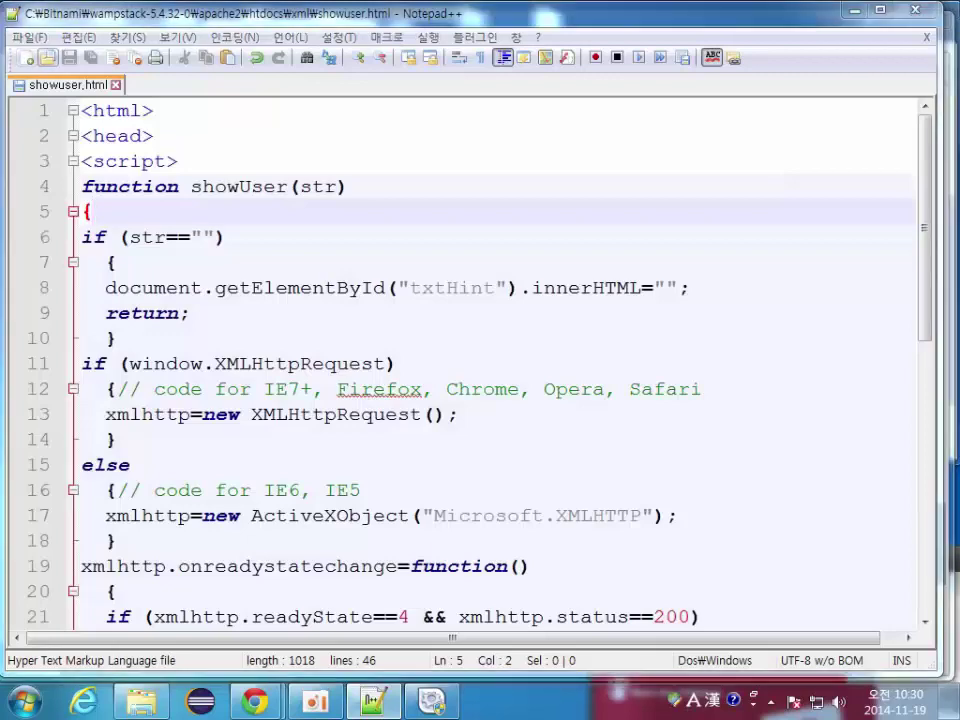
Step: Paste the copied code into a new Notepad++ file saved as getuser.php
key("ctrl+o")
key("Escape")
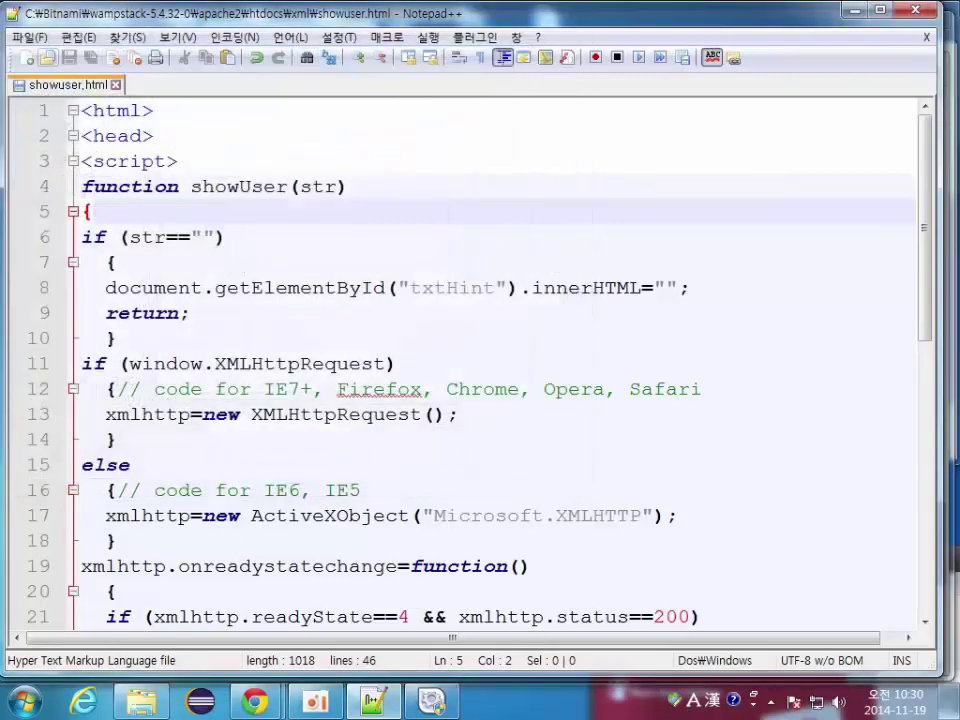
key("ctrl+n")
key("ctrl+v")
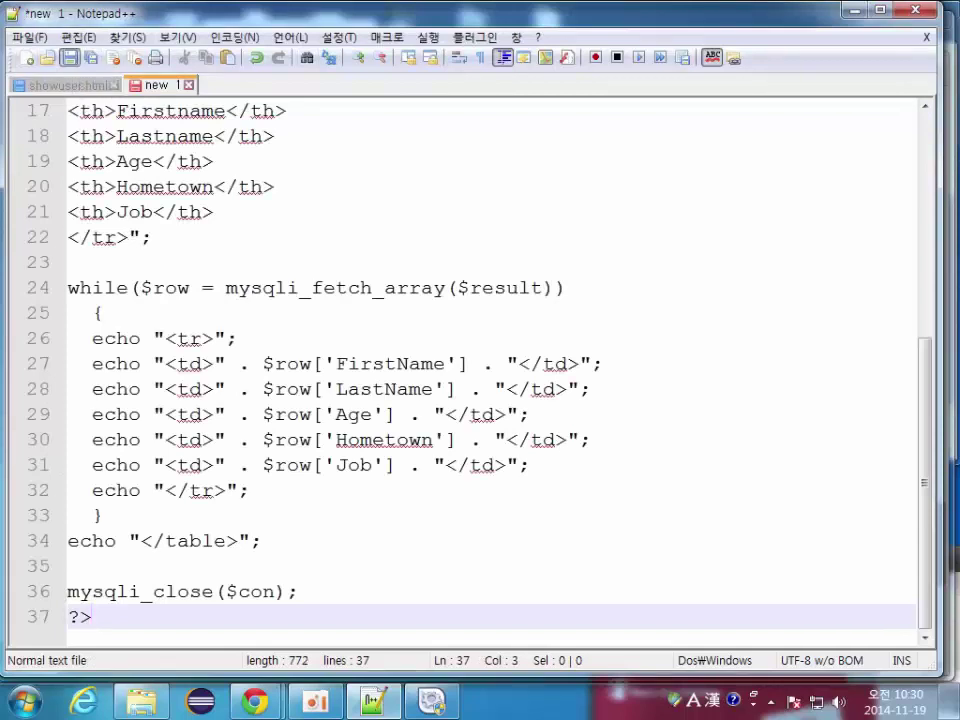
key("ctrl+s")
left_click(451, 446)
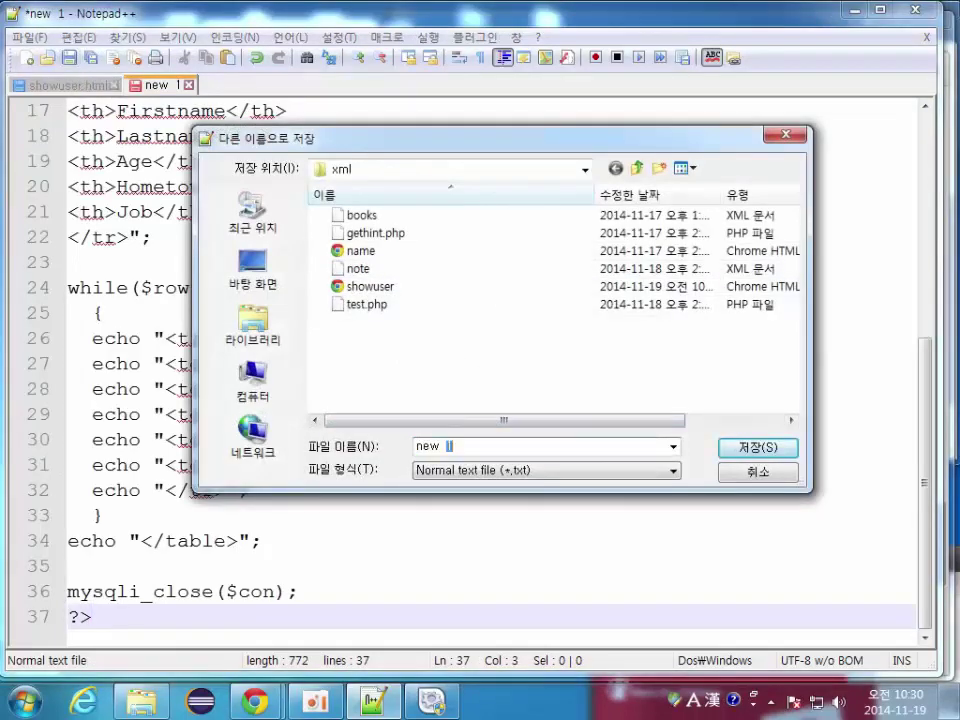
key("ctrl+a")
type("get")
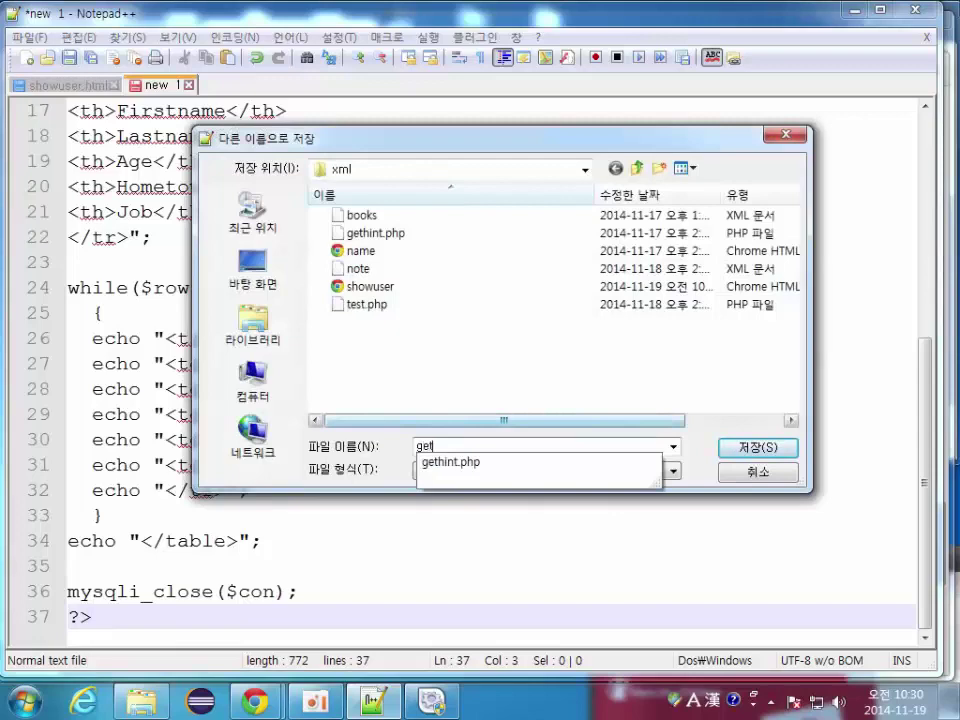
type("user.php")
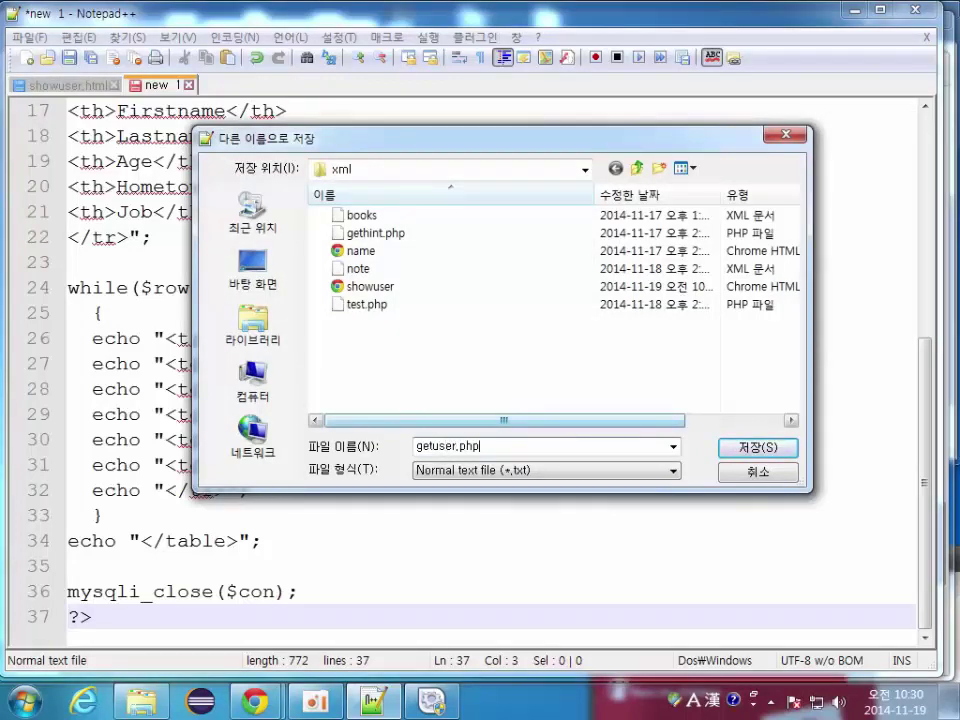
key("Return")
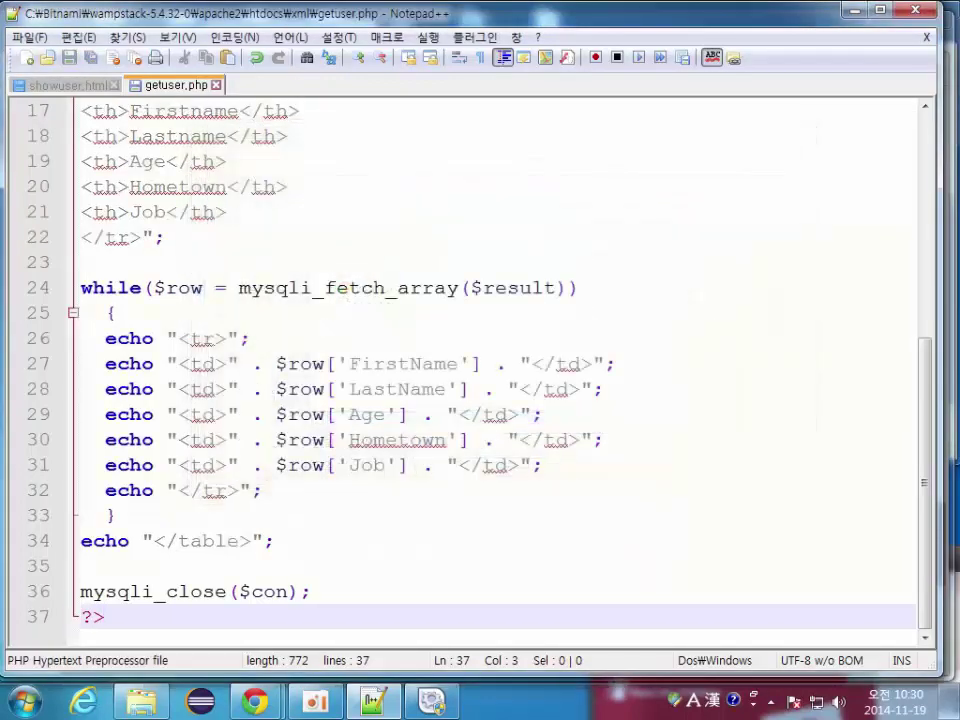
Step: Confirm showuser.html requests getuser.php, then return to getuser.php
scroll(480, 370, "up", 4)
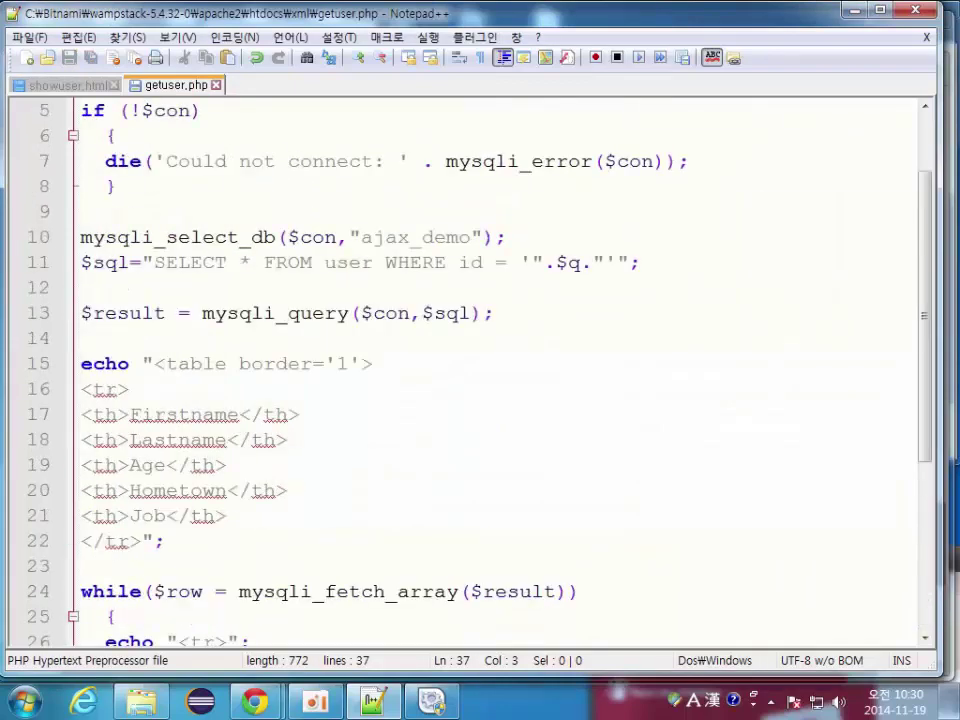
key("ctrl+Tab")
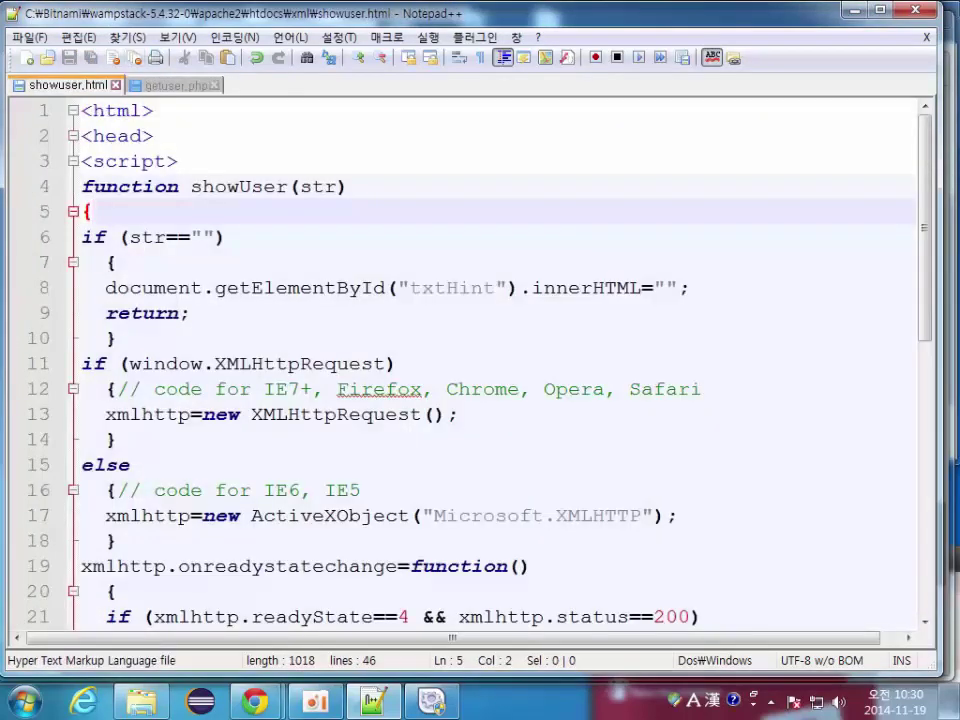
scroll(480, 370, "down", 8)
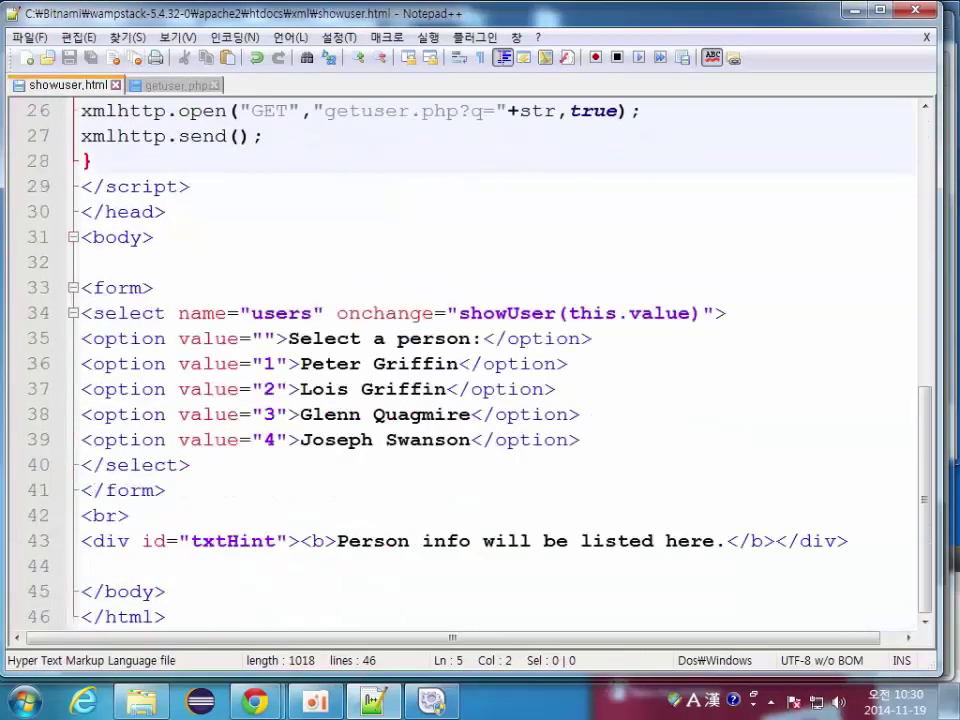
double_click(361, 110)
key("ctrl+Tab")
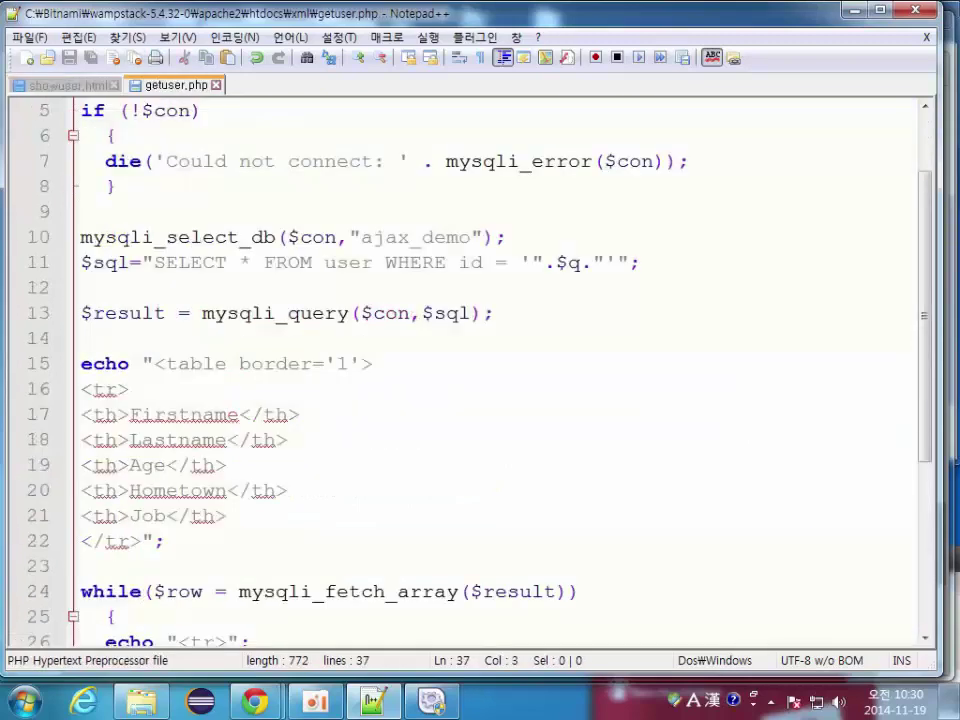
scroll(480, 370, "up", 2)
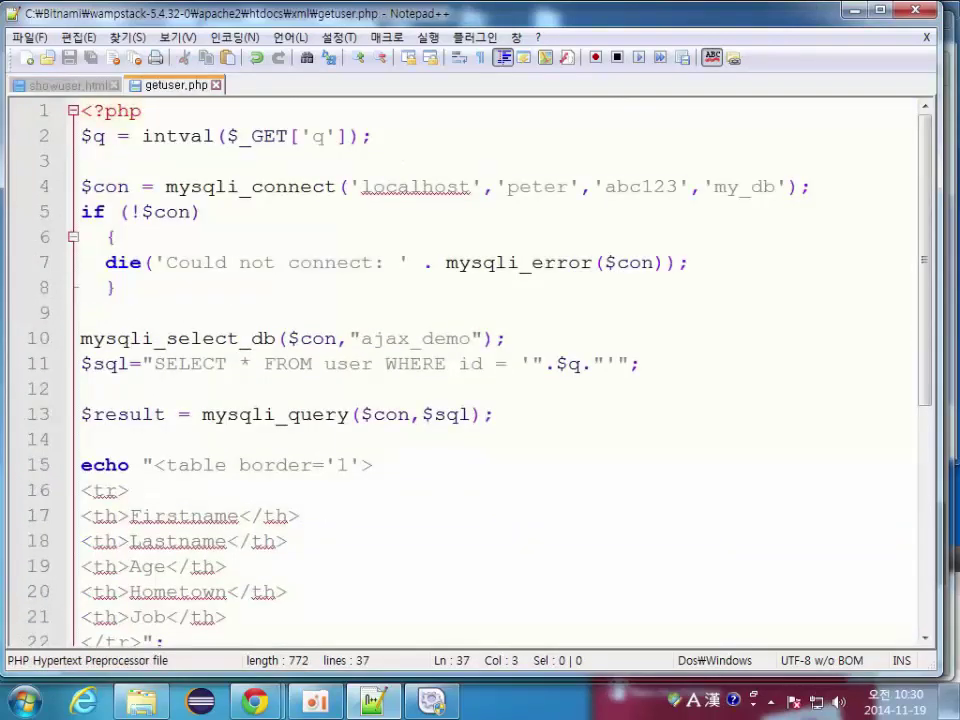
Step: Change the mysqli_connect login in getuser.php to user root with the new password
double_click(510, 186)
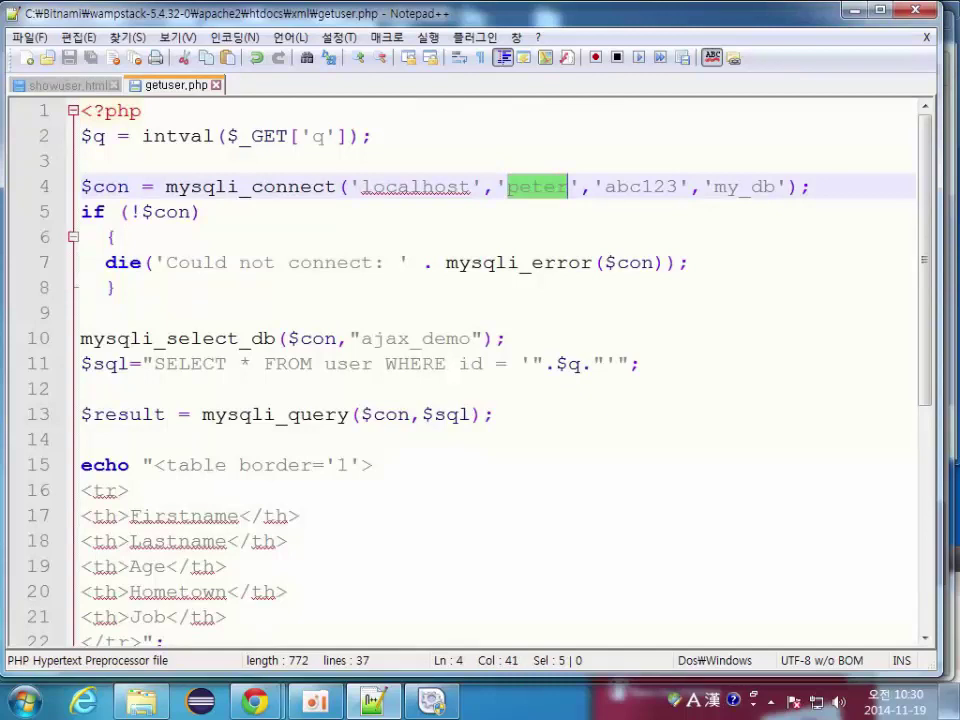
type("root")
left_click_drag(594, 186, 665, 186)
type("123123")
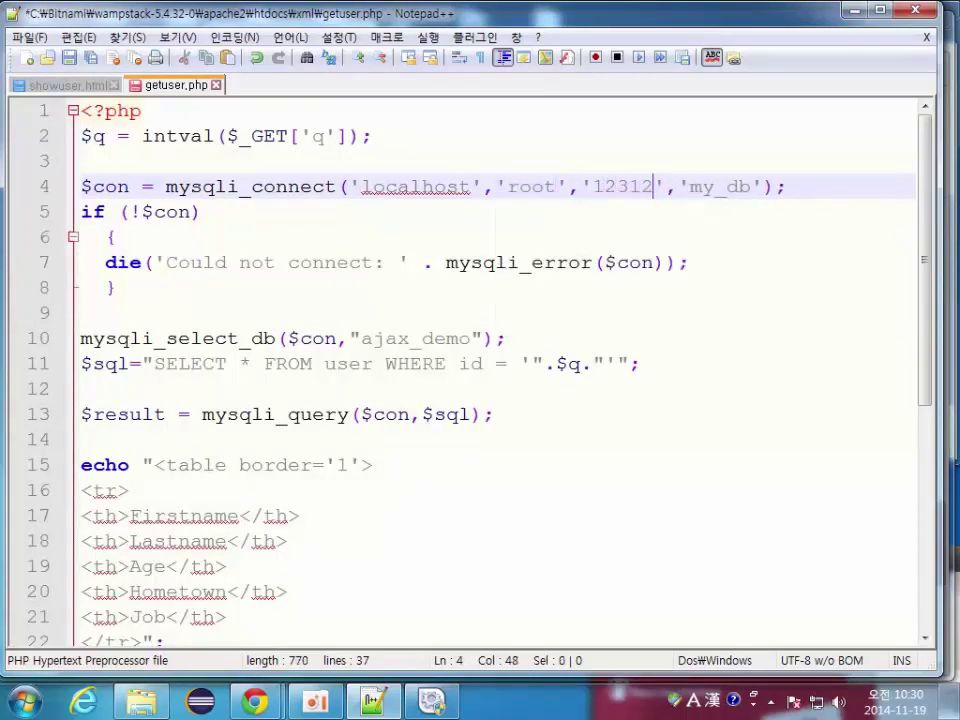
left_click_drag(702, 186, 726, 186)
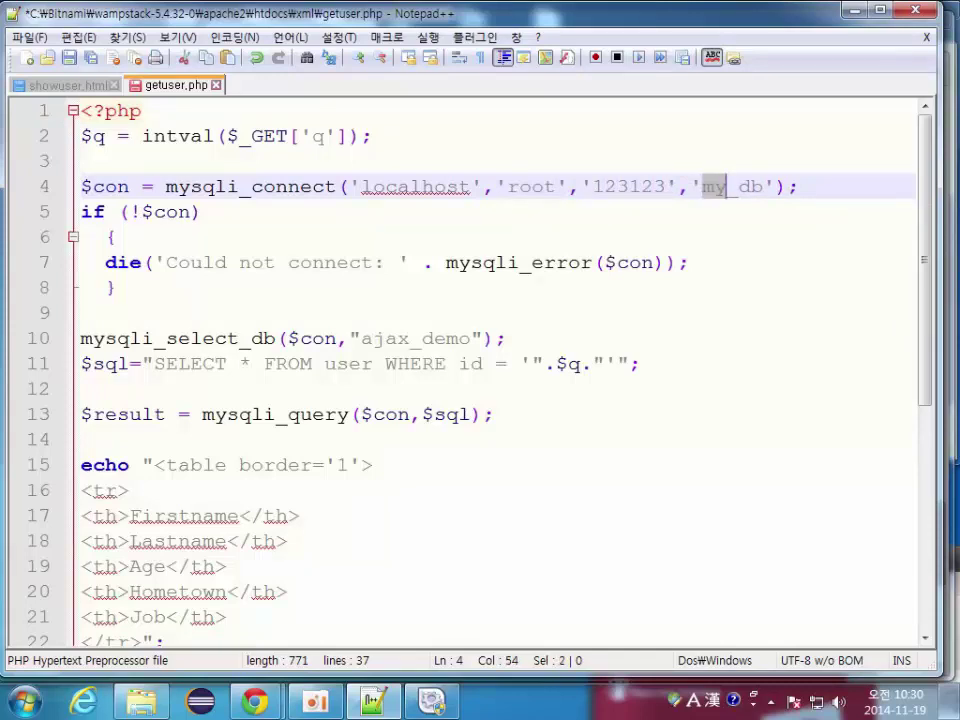
Step: Comment out the mysqli_select_db line, make the query use the users table, and save getuser.php
left_click(81, 338)
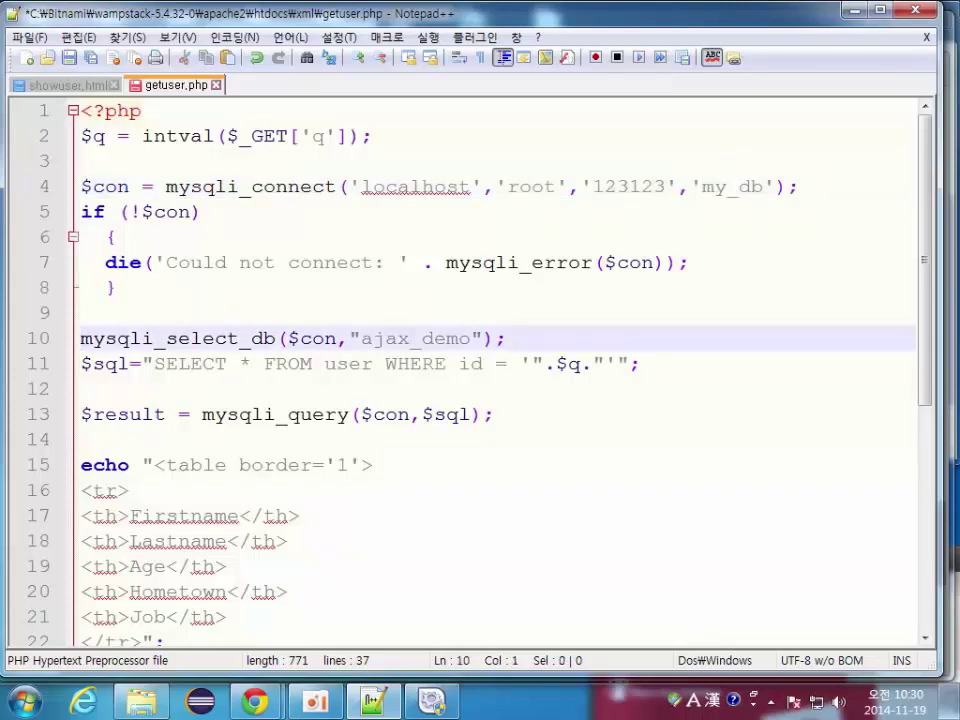
type("//")
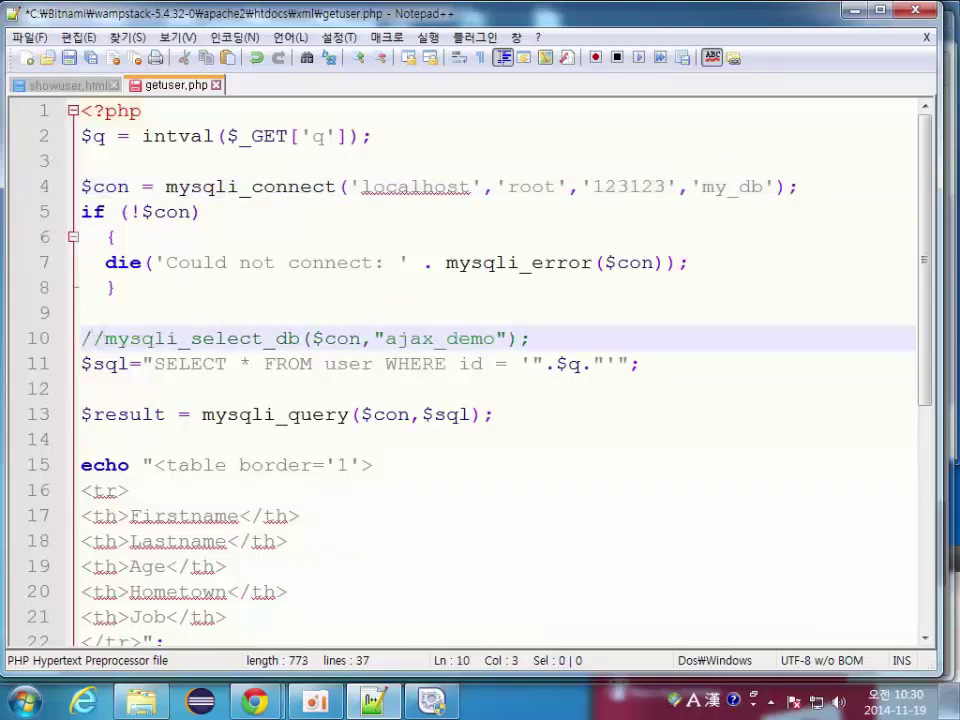
double_click(726, 187)
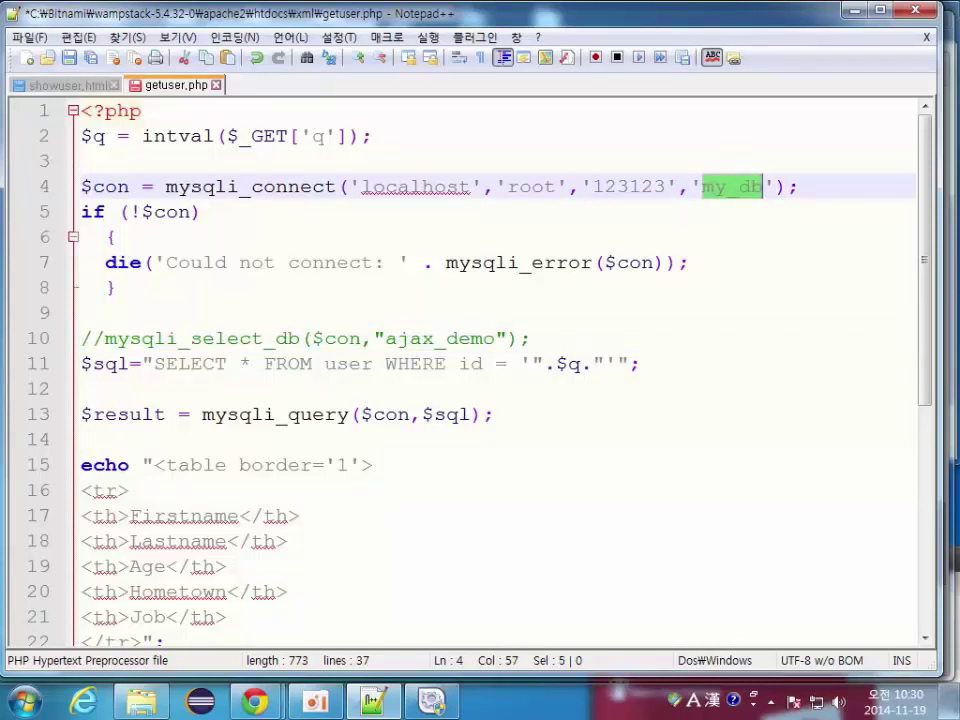
double_click(348, 364)
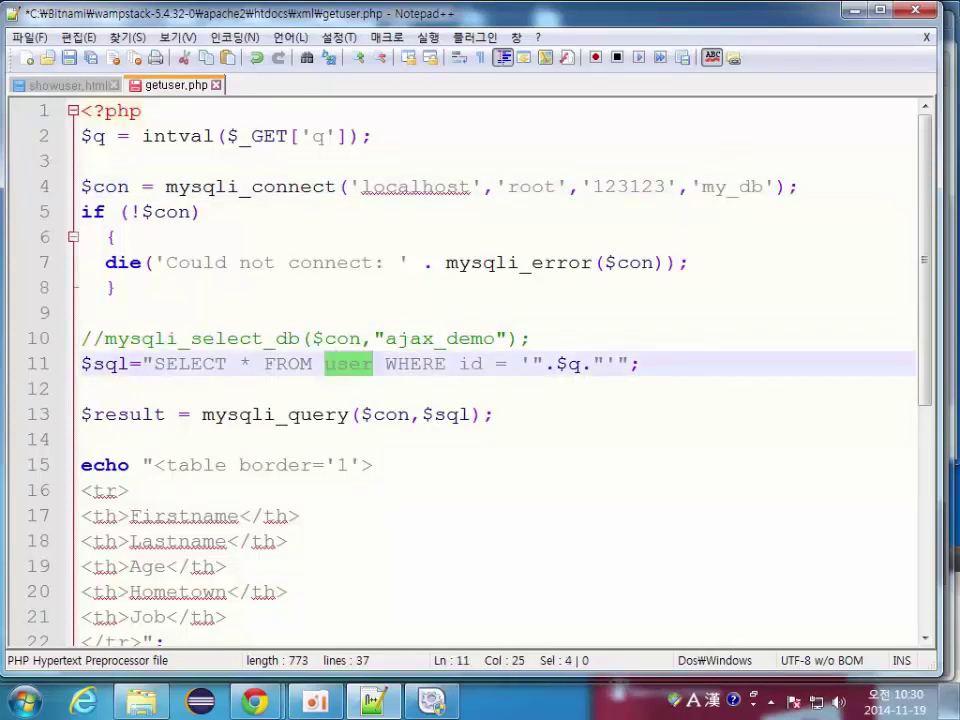
key("Right")
type("s")
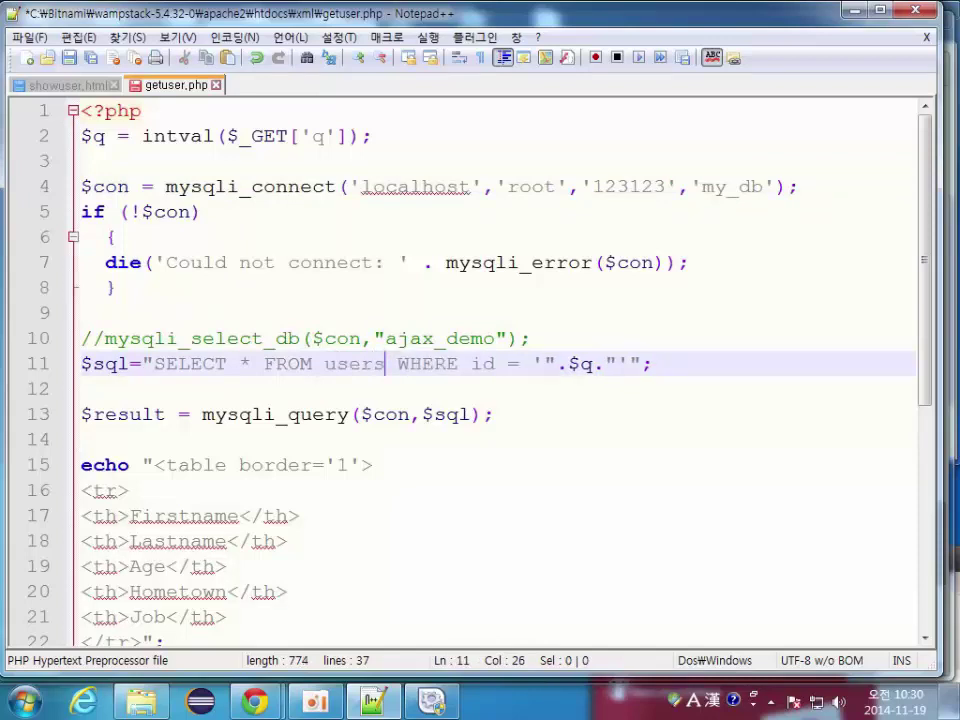
left_click(82, 439)
scroll(490, 370, "down", 2)
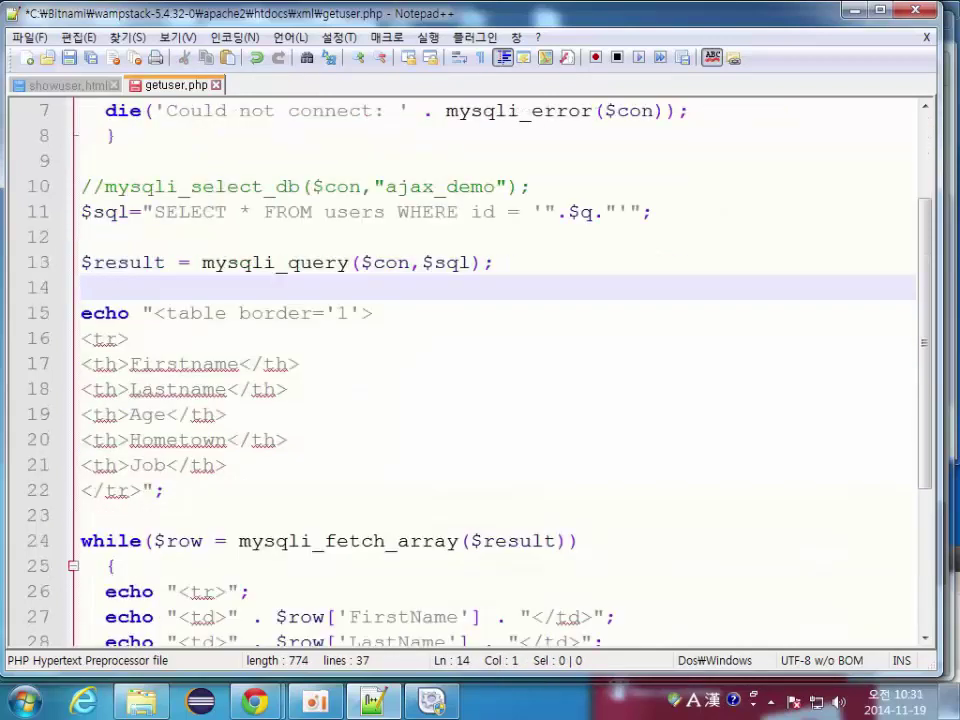
scroll(490, 370, "down", 3)
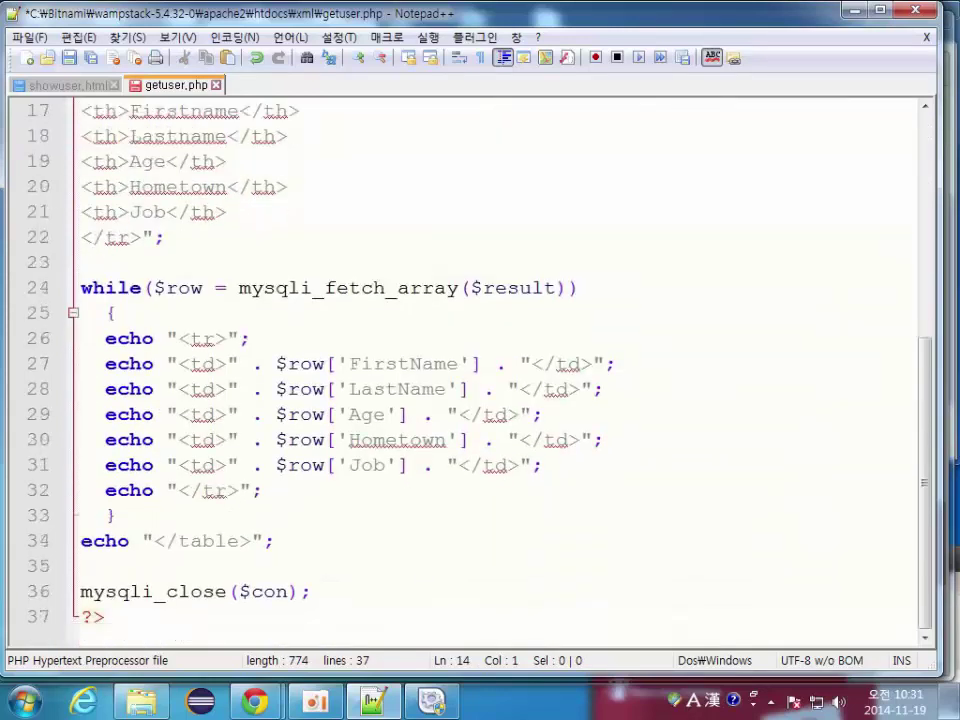
key("ctrl+s")
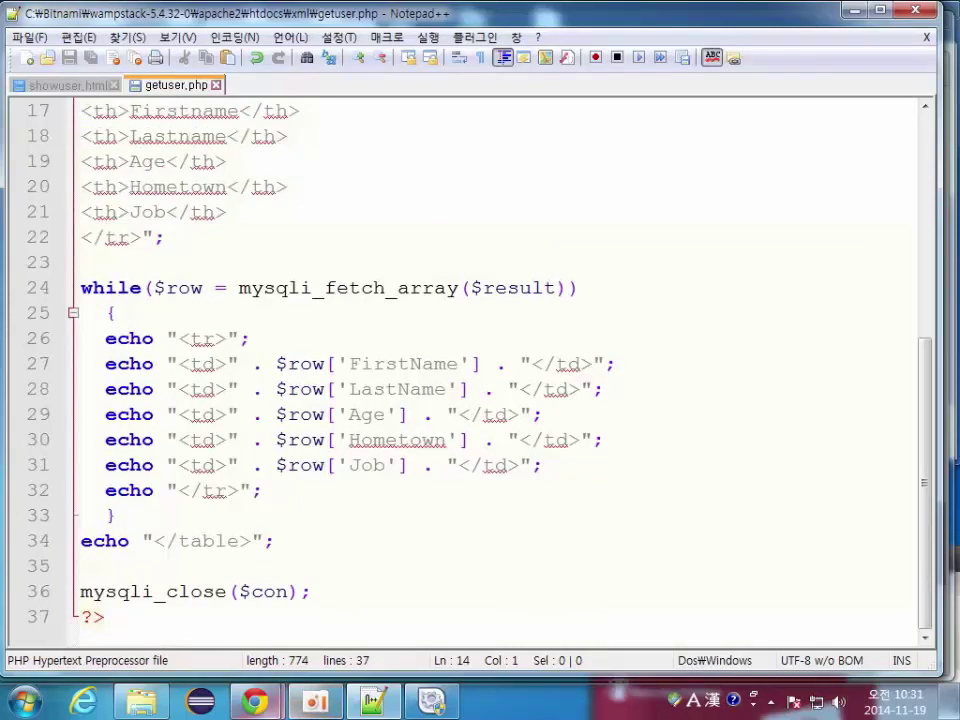
Step: Reload showuser.html in Chrome and choose the first person from the list to test
mouse_move(258, 712)
left_click(358, 590)
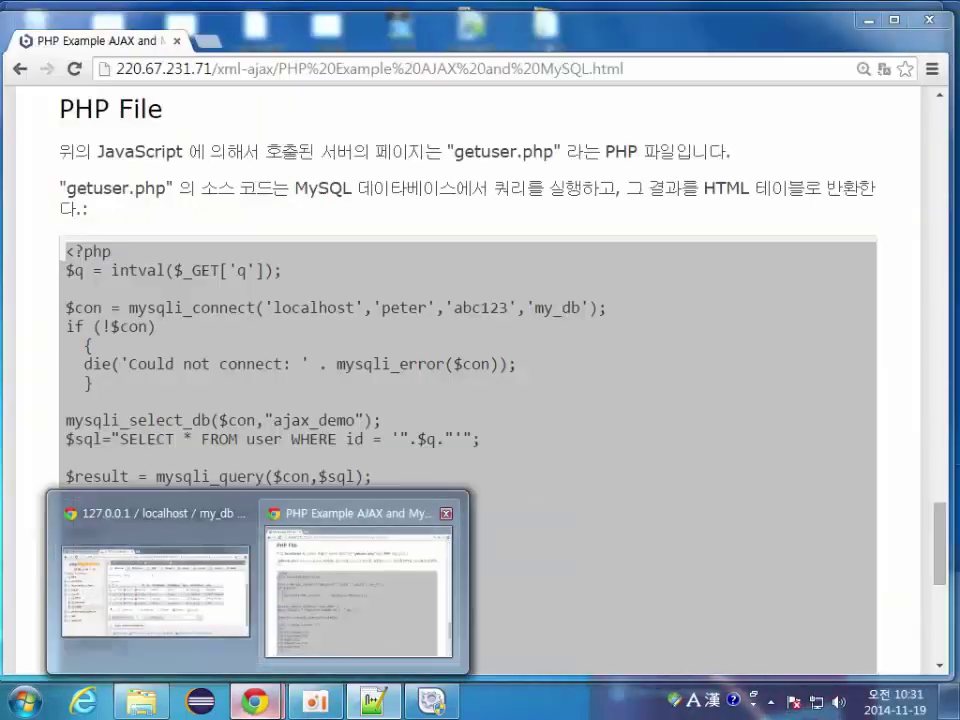
triple_click(300, 400)
key("alt+Tab")
key("F5")
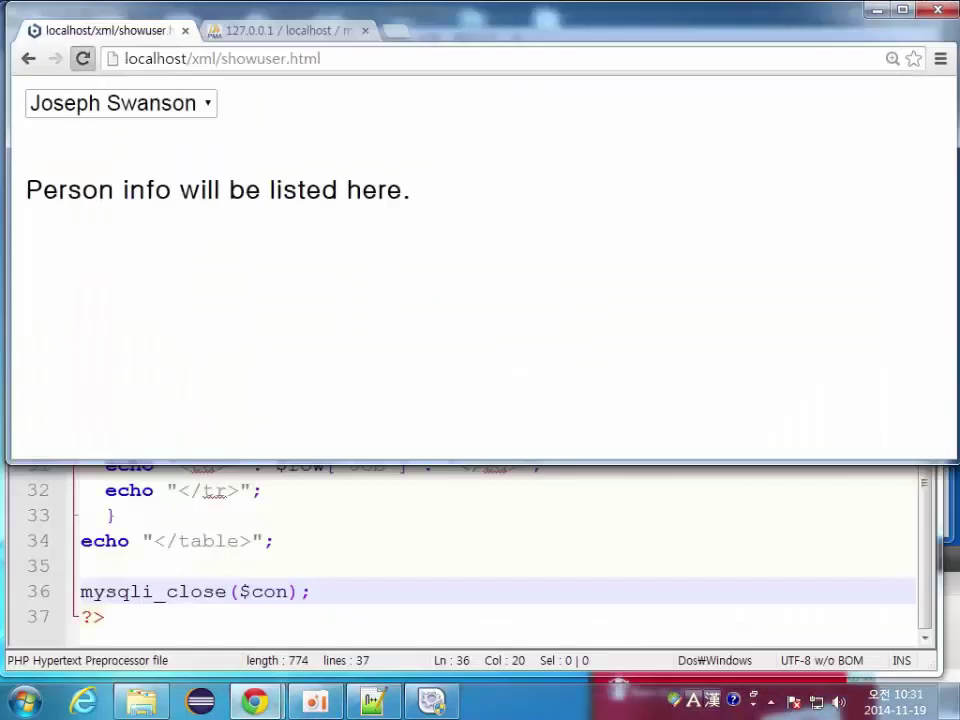
key("alt+Down")
key("Down")
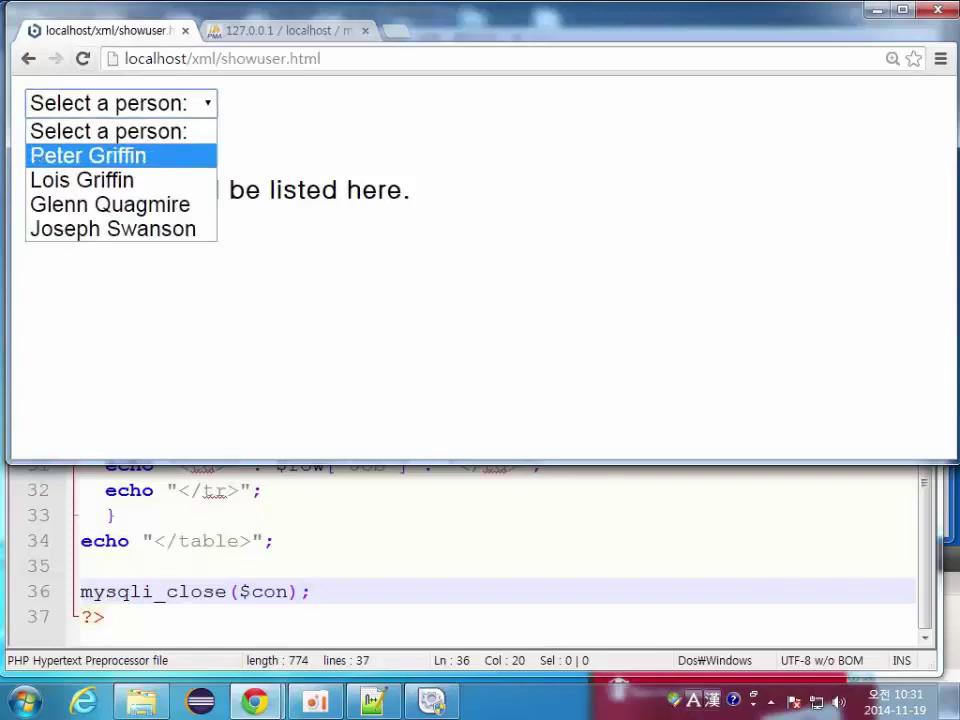